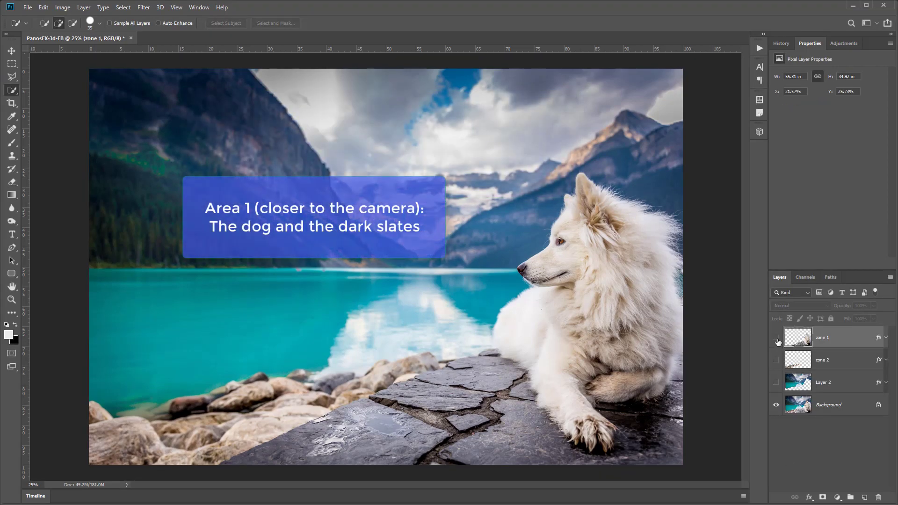
- Preview each red depth overlay in turn: zone 1, zone 2, then lake, mountains and sky
click(777, 339)
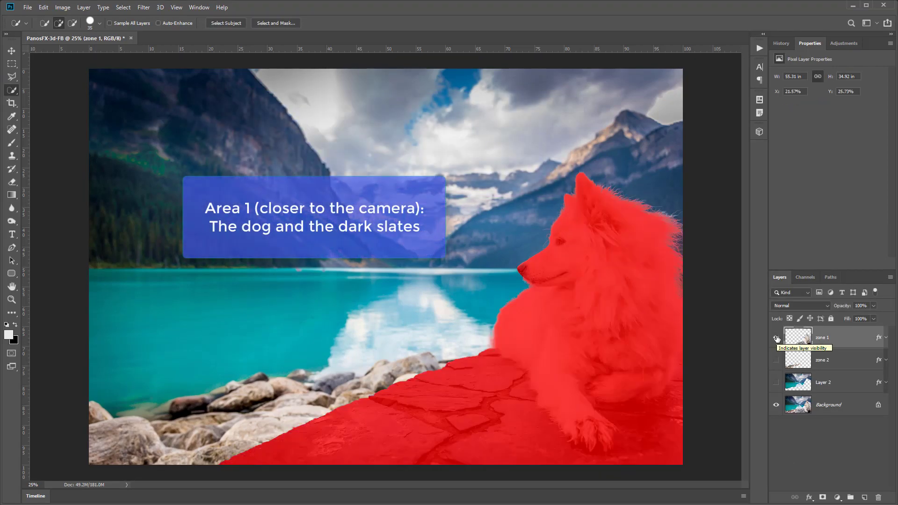
click(776, 337)
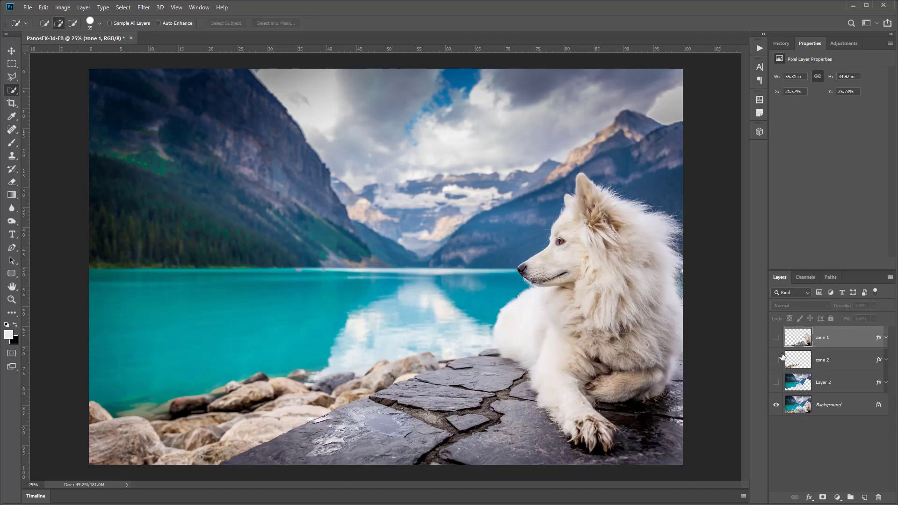
click(776, 360)
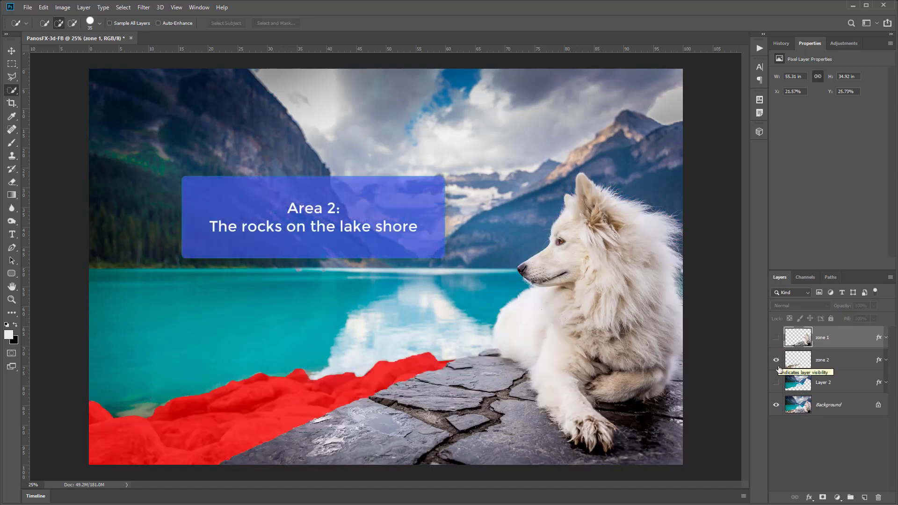
click(777, 368)
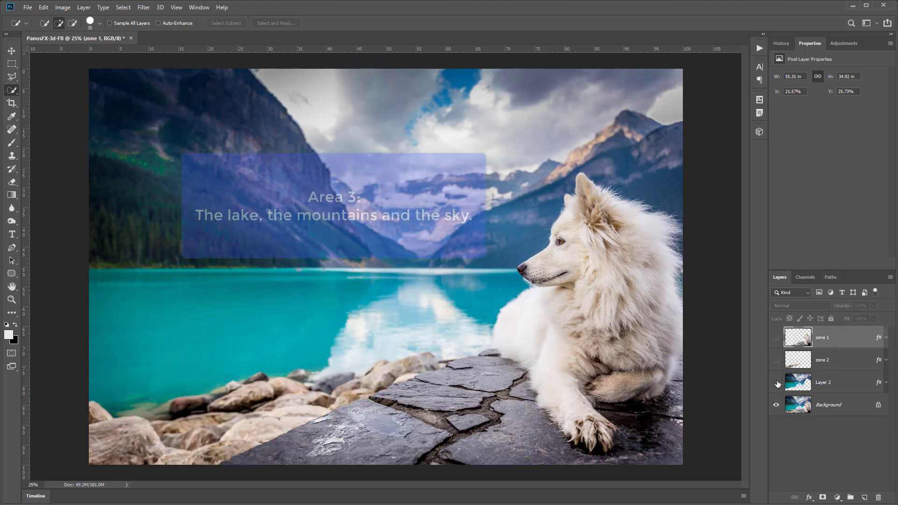
click(777, 382)
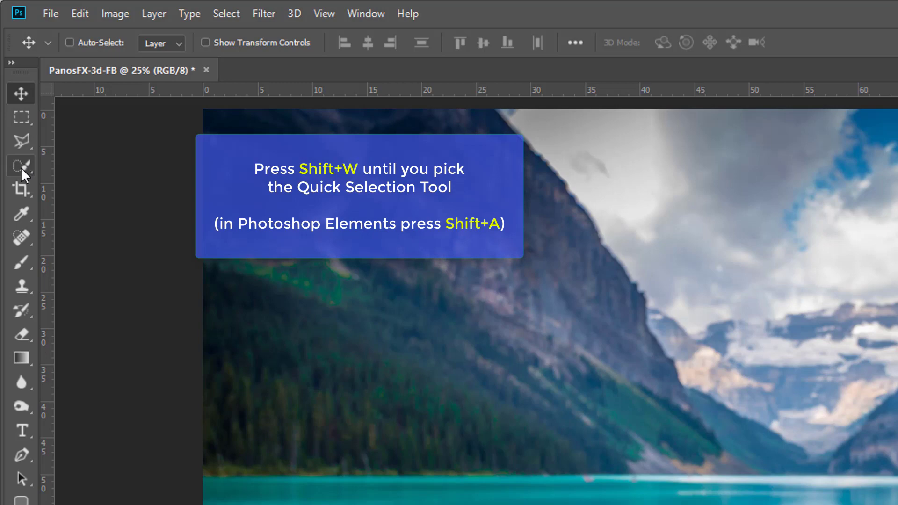
- Quick-select the dog and dark slates, subtracting the lower-left shore rocks
click(21, 167)
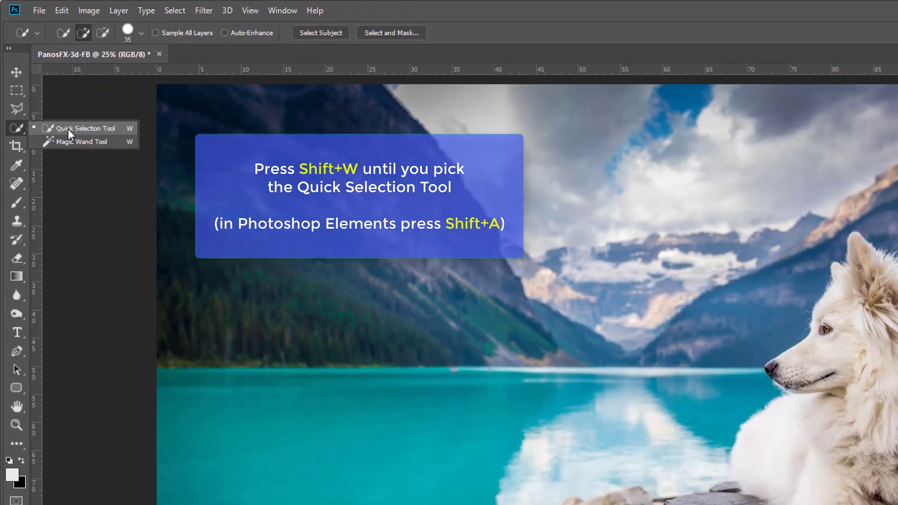
click(88, 169)
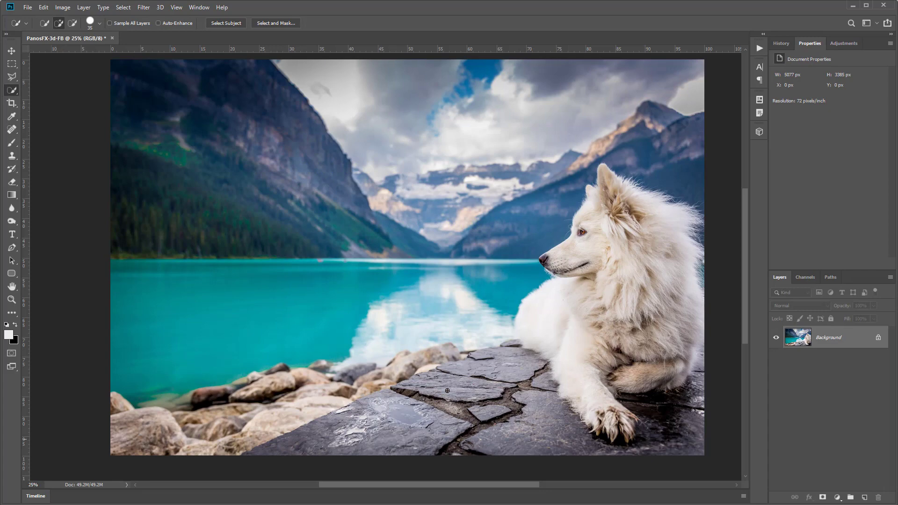
mouse_move(604, 174)
mouse_down()
mouse_move(482, 429)
mouse_move(346, 454)
mouse_up()
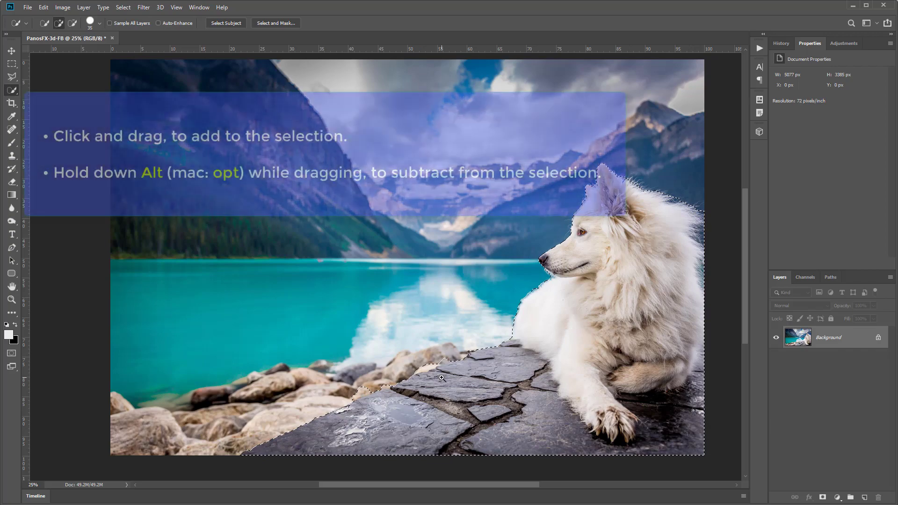
scroll(438, 376, up, 2)
drag(402, 364, 261, 423)
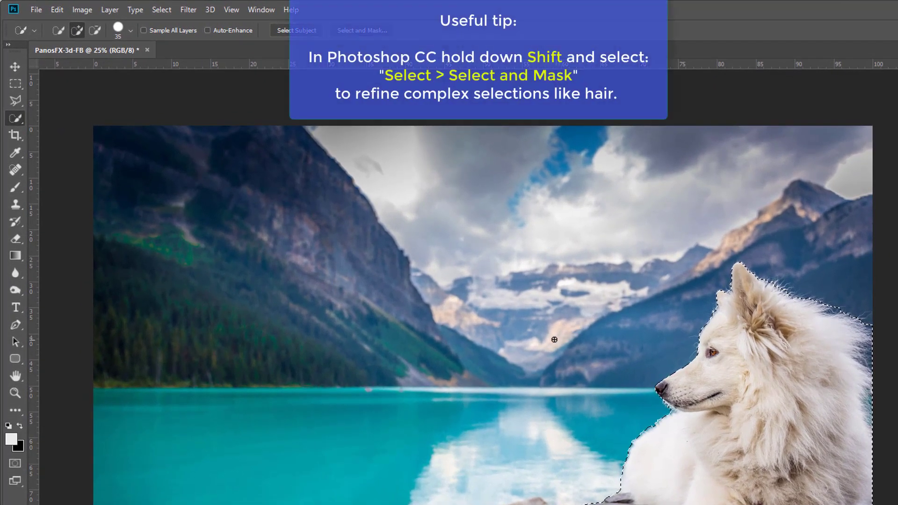
- Refine Edge with Smart Radius 1.0 px and Decontaminate Colors 100%, brushing over the fur edges
click(161, 9)
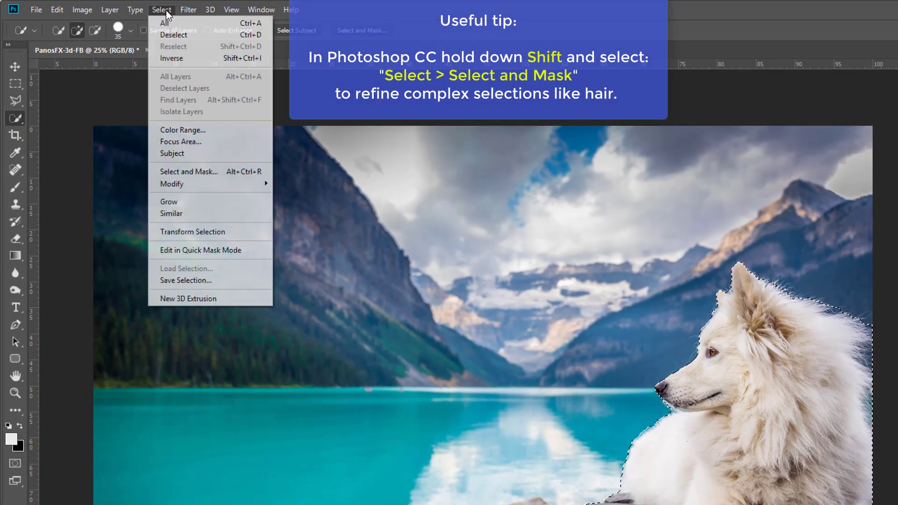
shift+click(215, 171)
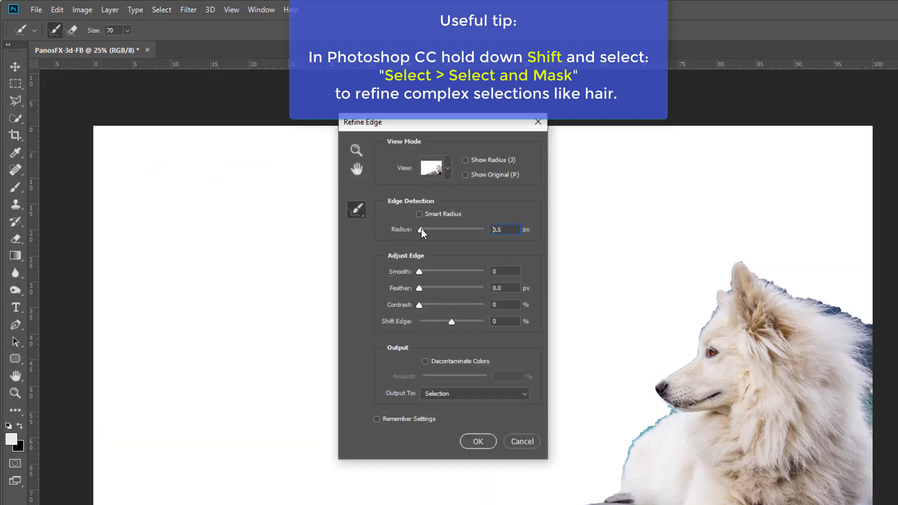
drag(421, 229, 422, 229)
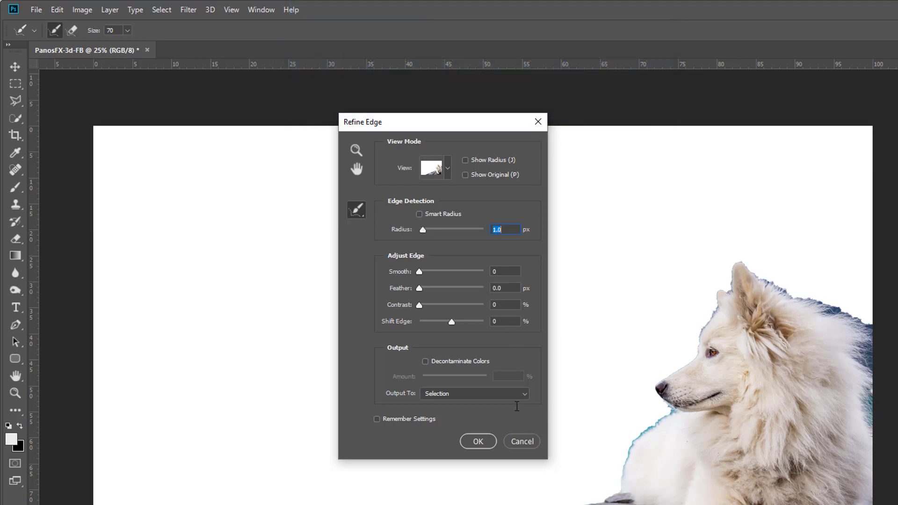
click(442, 361)
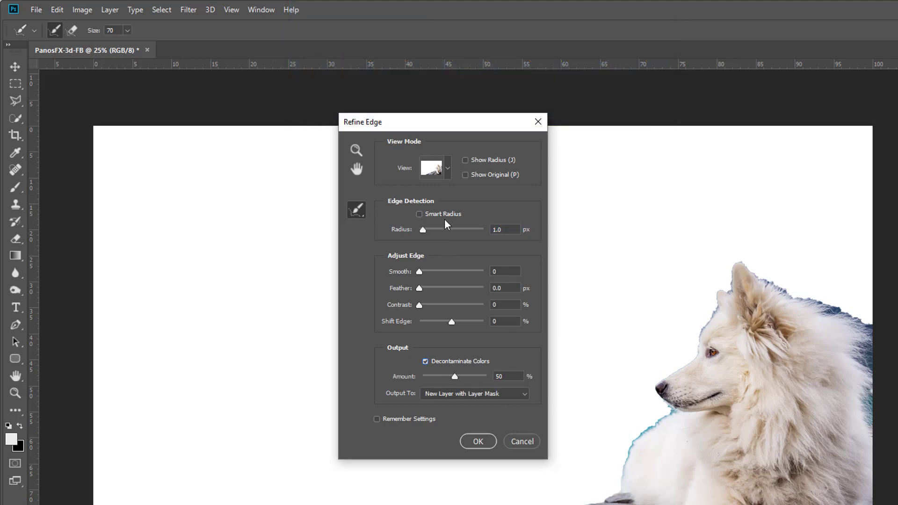
drag(454, 376, 477, 377)
mouse_move(767, 286)
mouse_down()
mouse_move(867, 331)
mouse_move(871, 406)
mouse_up()
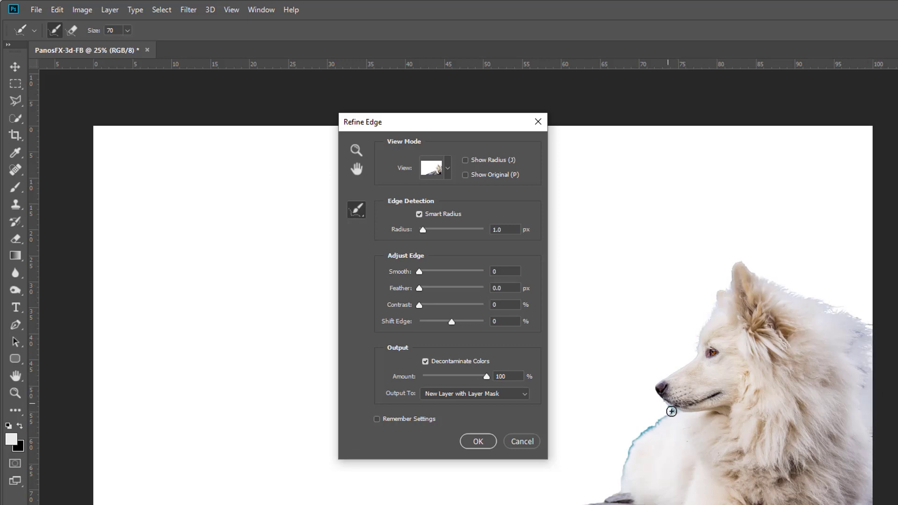
mouse_move(671, 411)
mouse_down()
mouse_move(621, 475)
mouse_move(625, 486)
mouse_up()
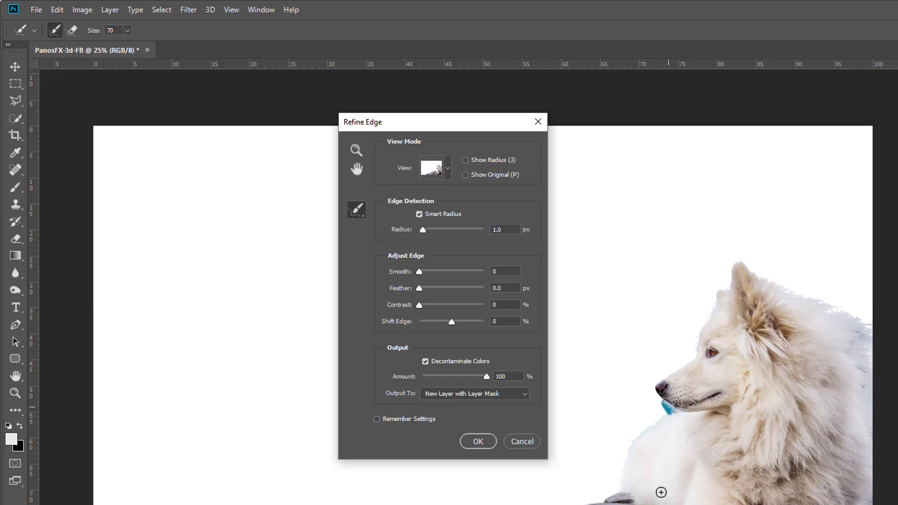
- Shift the edge to -26% and output the refined dog and slates to a new layer
drag(445, 321, 443, 321)
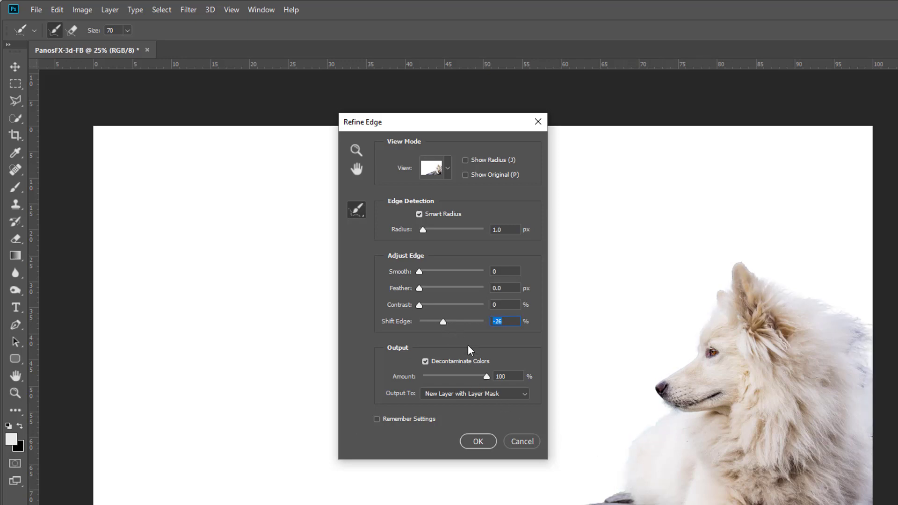
click(462, 392)
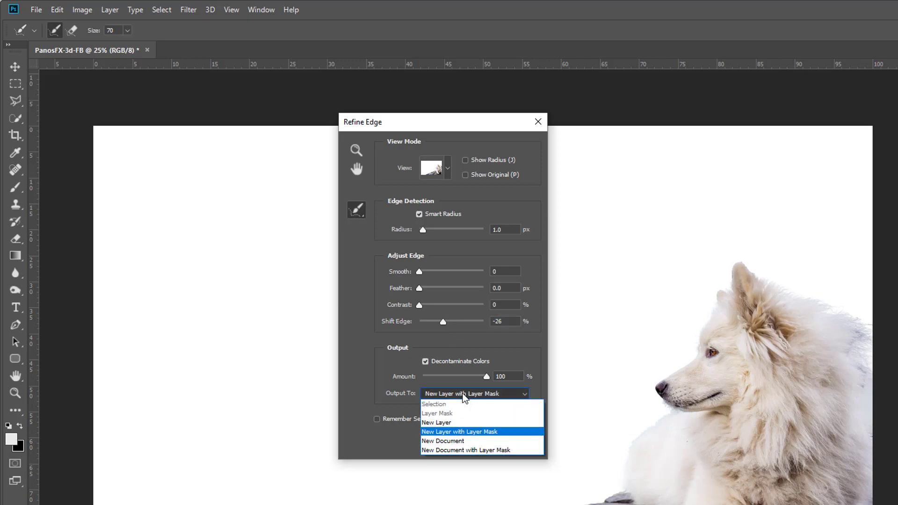
click(451, 422)
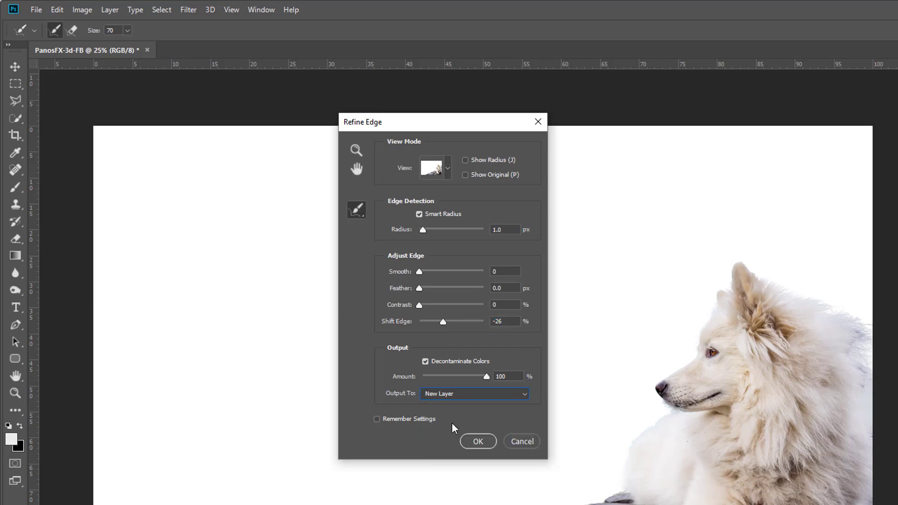
click(487, 442)
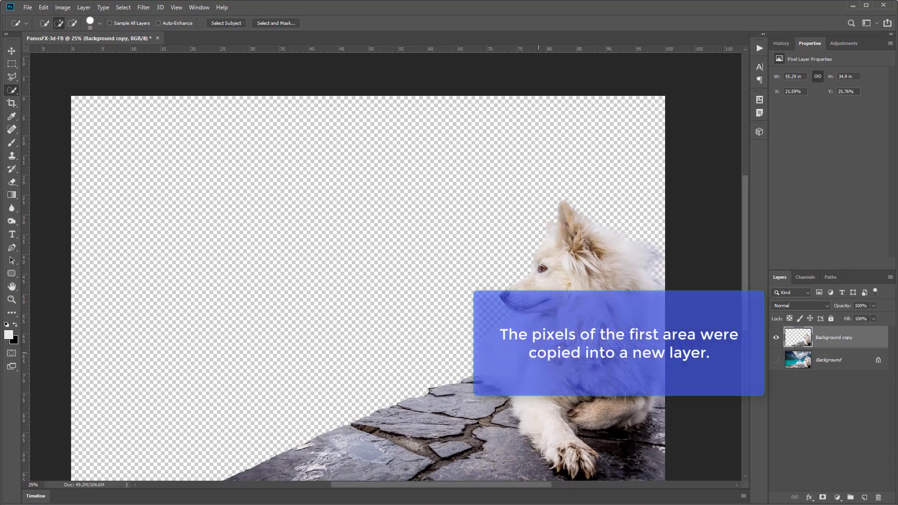
- Show the Background, rename Background copy to 'dog on slates', and make Background active
click(776, 359)
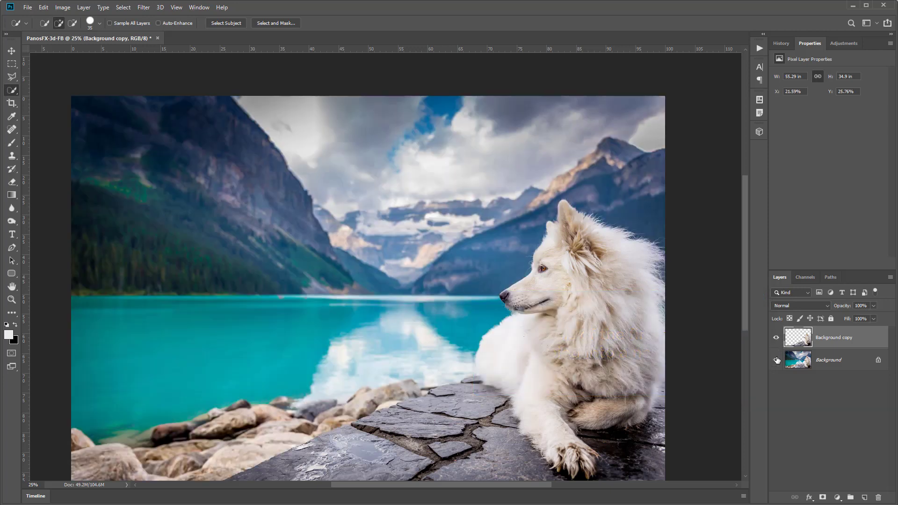
click(777, 360)
double_click(828, 338)
text(dog on)
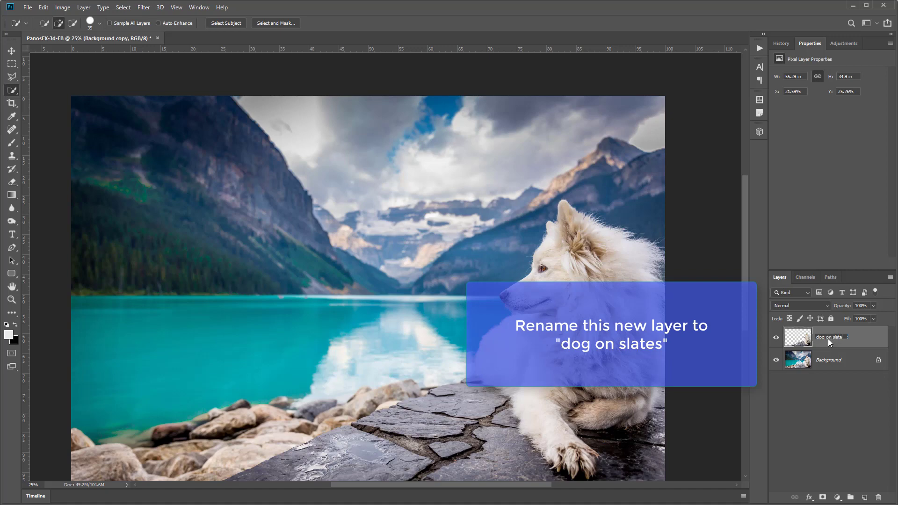
text(slate)
key(Return)
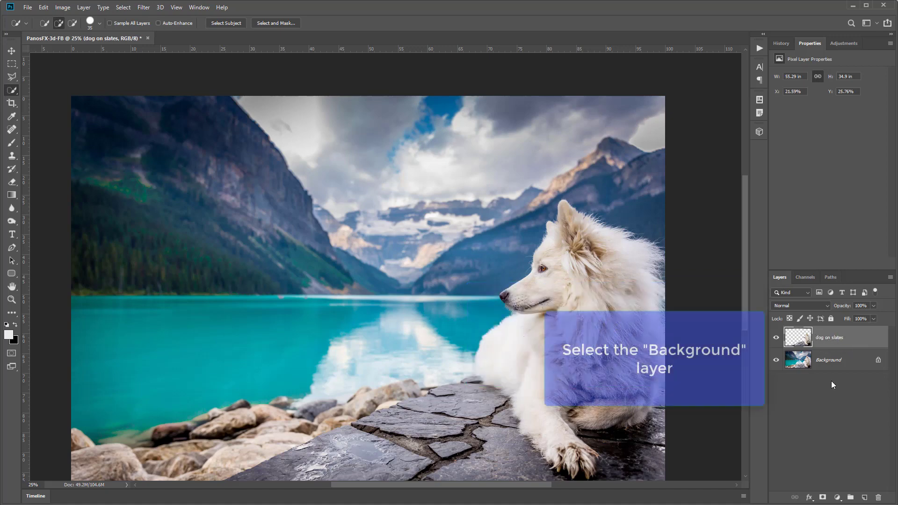
click(823, 361)
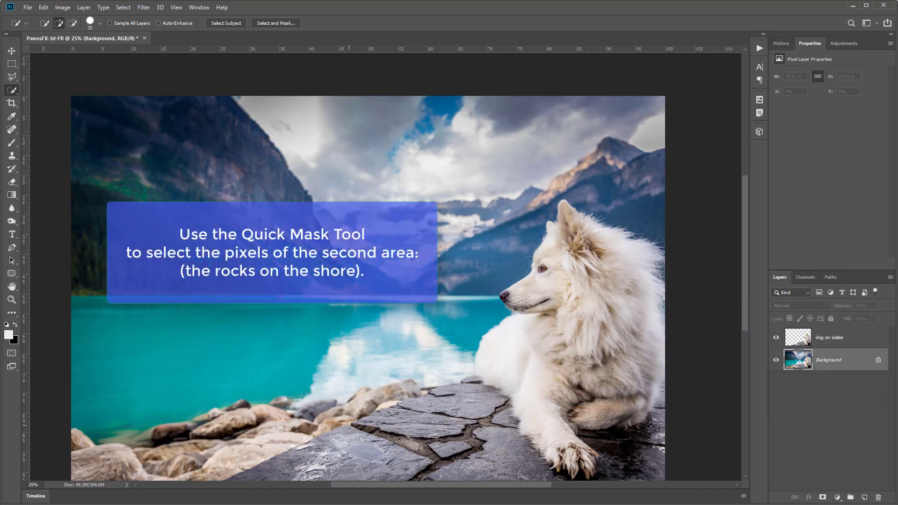
- At 33.3% zoom, select the shore rocks, excluding the right slate slab and adding lower-left rocks
click(239, 448)
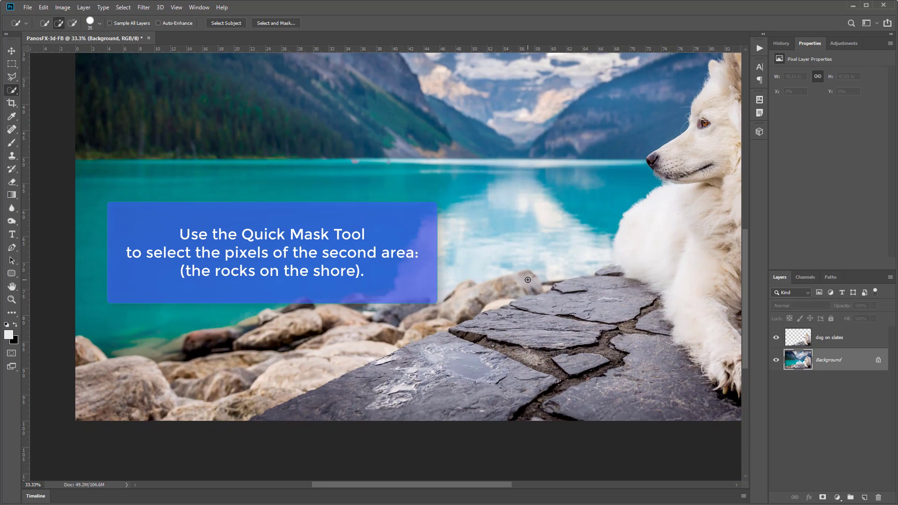
mouse_move(527, 279)
mouse_down()
mouse_move(486, 309)
mouse_move(276, 374)
mouse_up()
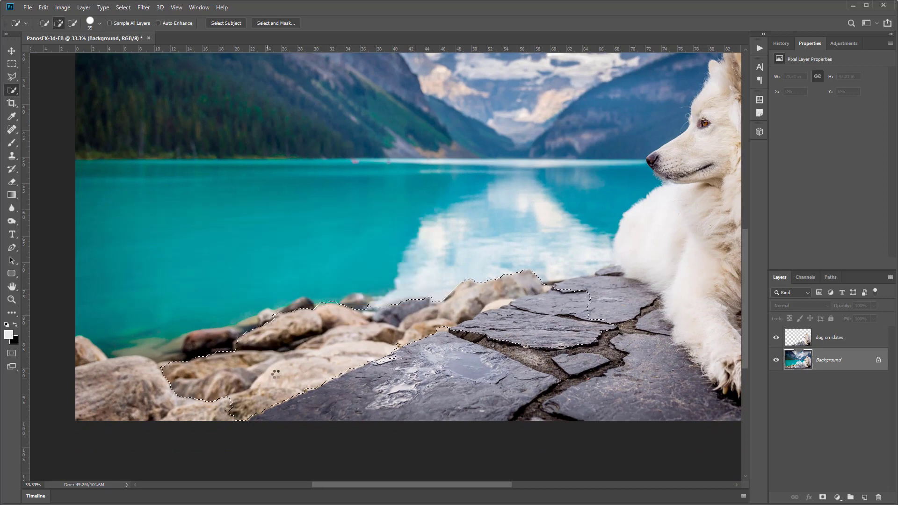
drag(580, 310, 510, 325)
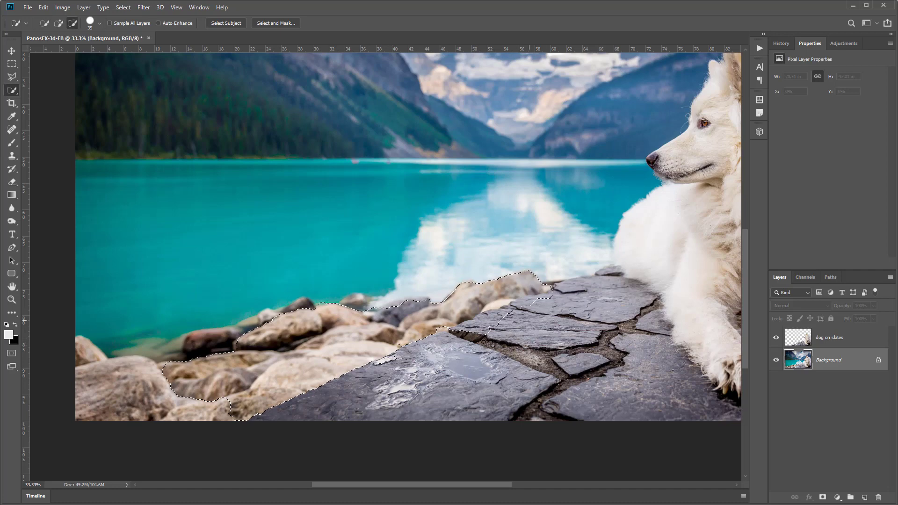
drag(99, 381, 355, 299)
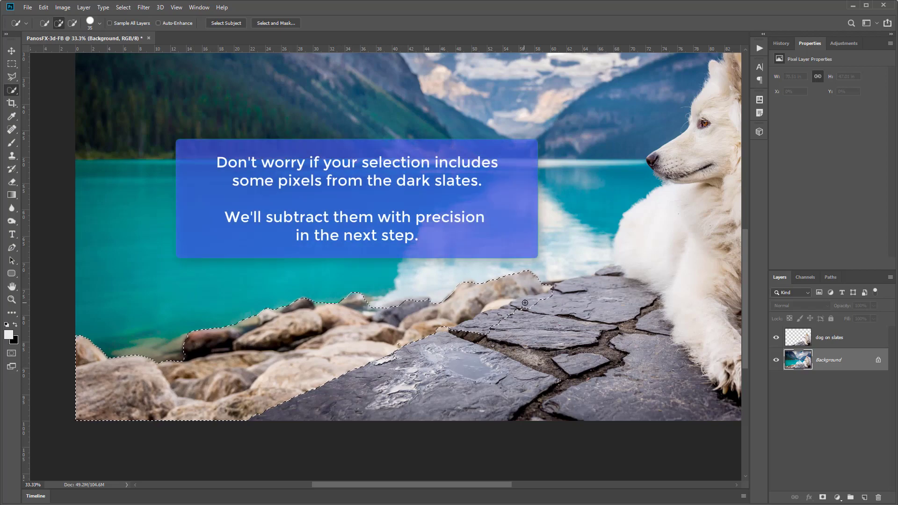
- At 100% with brush size 15, extend the selection over the rock tops and water-edge rocks
key(ctrl+1)
key(bracketleft)
key(bracketleft)
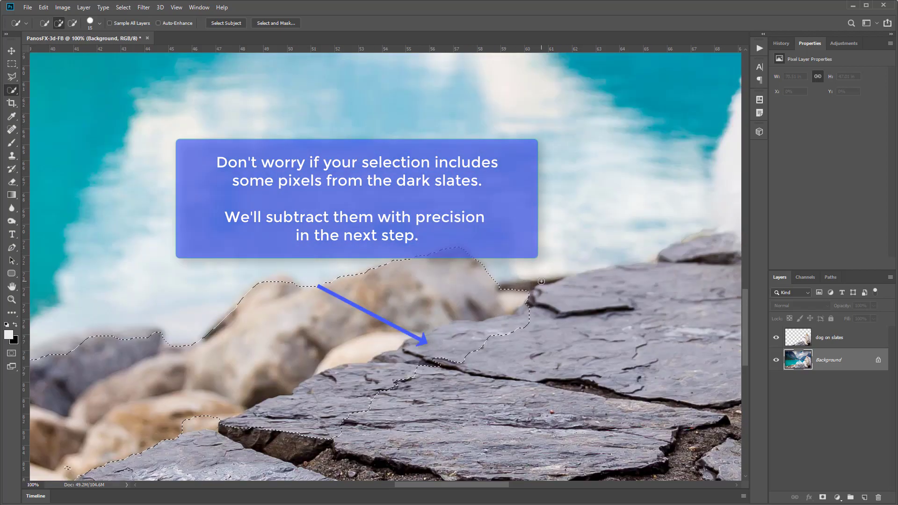
click(541, 281)
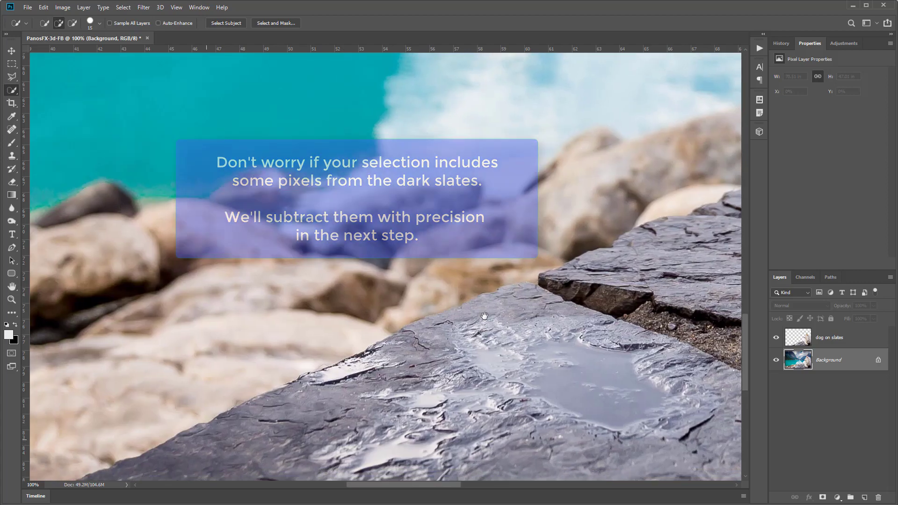
click(441, 235)
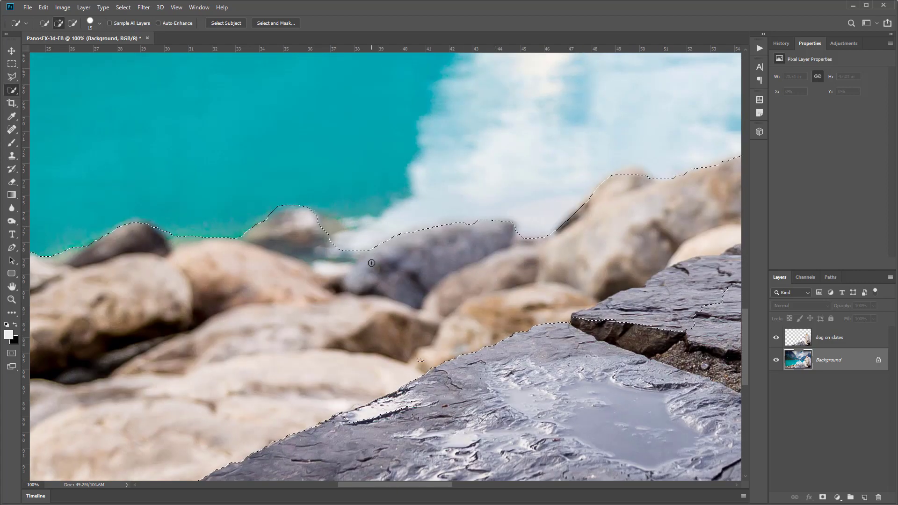
mouse_move(385, 248)
mouse_down()
mouse_move(663, 159)
mouse_move(703, 162)
mouse_up()
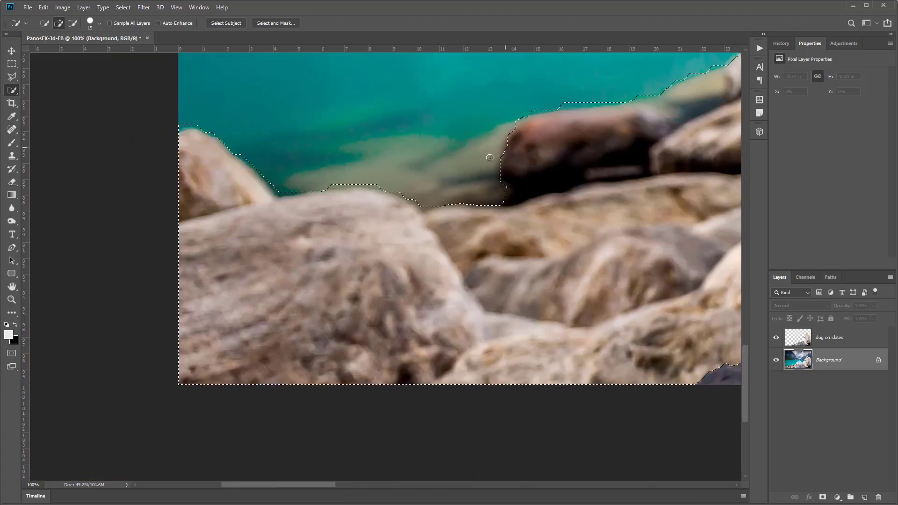
mouse_move(266, 177)
mouse_down()
mouse_move(453, 136)
mouse_move(311, 180)
mouse_up()
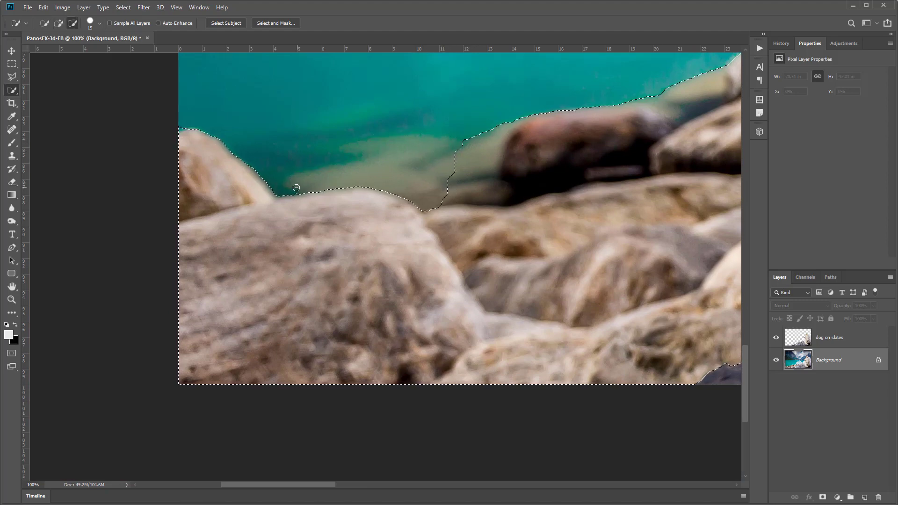
alt+click(421, 246)
alt+click(421, 246)
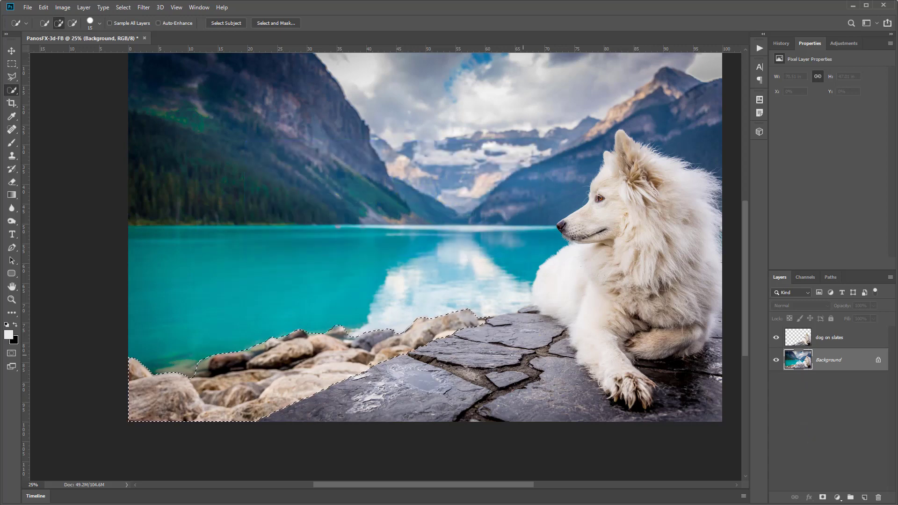
- Copy the selected rocks onto a new layer named 'rocks'
key(ctrl+j)
double_click(821, 360)
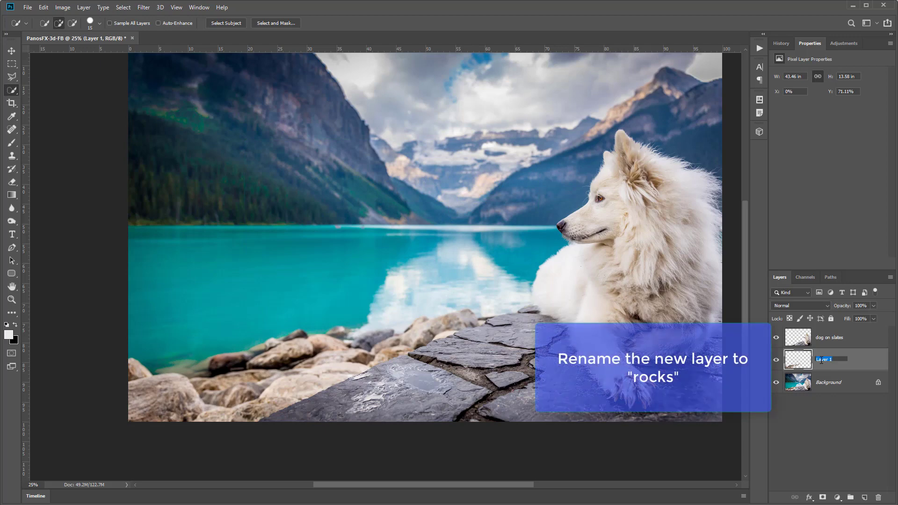
text(rocks)
key(Return)
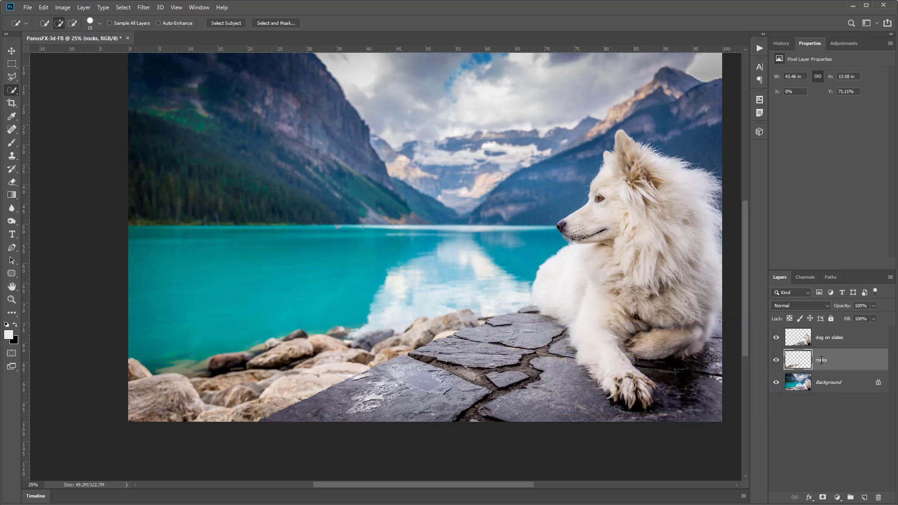
drag(615, 290, 614, 331)
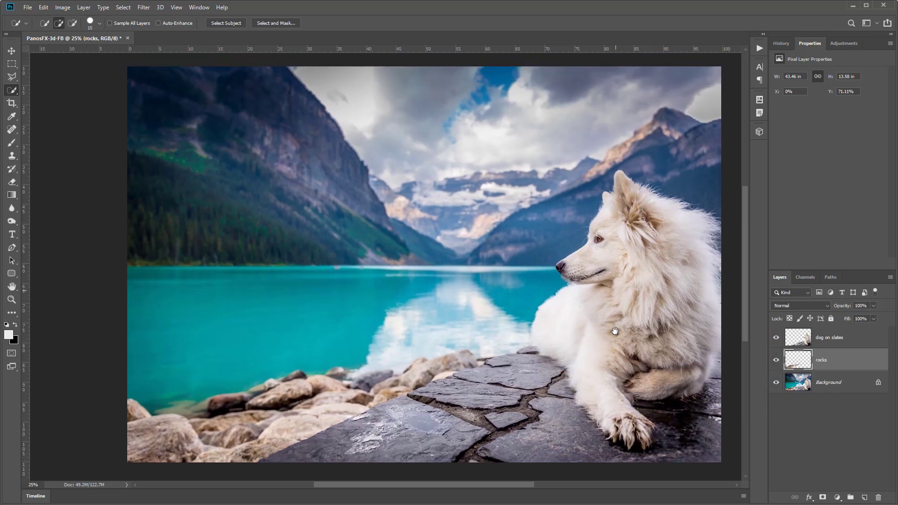
- With Background active, load a combined selection from the dog on slates and rocks layers
click(833, 384)
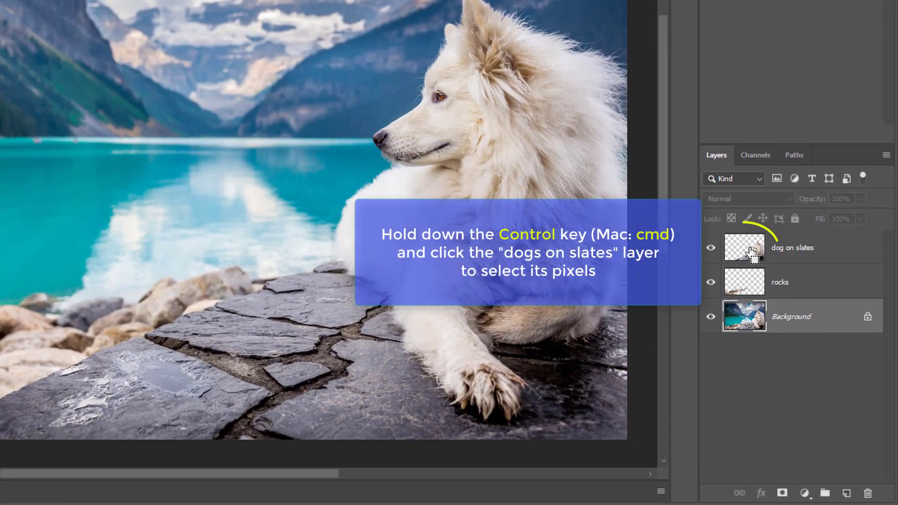
ctrl+click(749, 252)
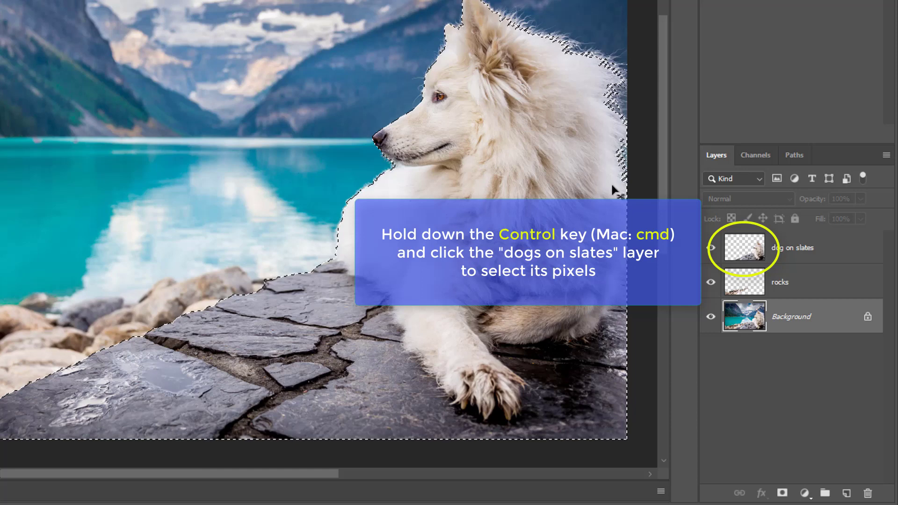
ctrl+shift+click(743, 287)
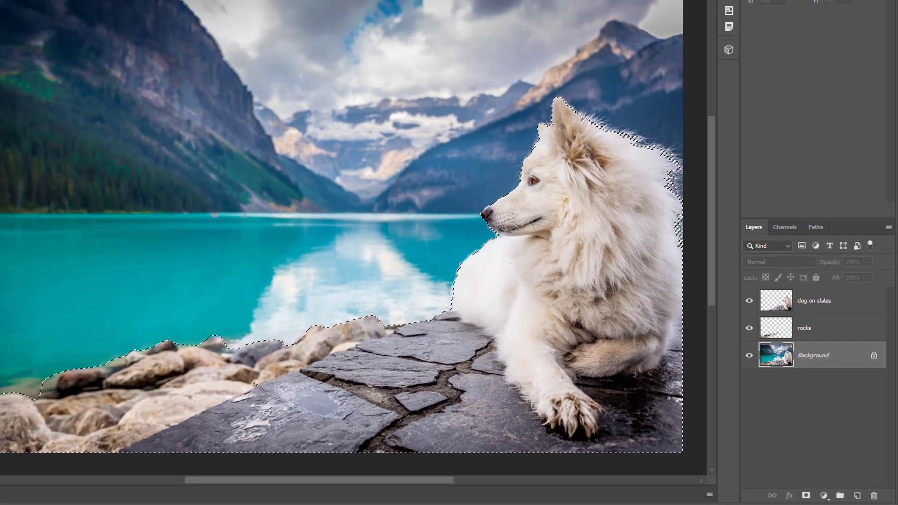
- Invert the selection and copy the scenery to a new layer named 'mountains and lake'
click(141, 19)
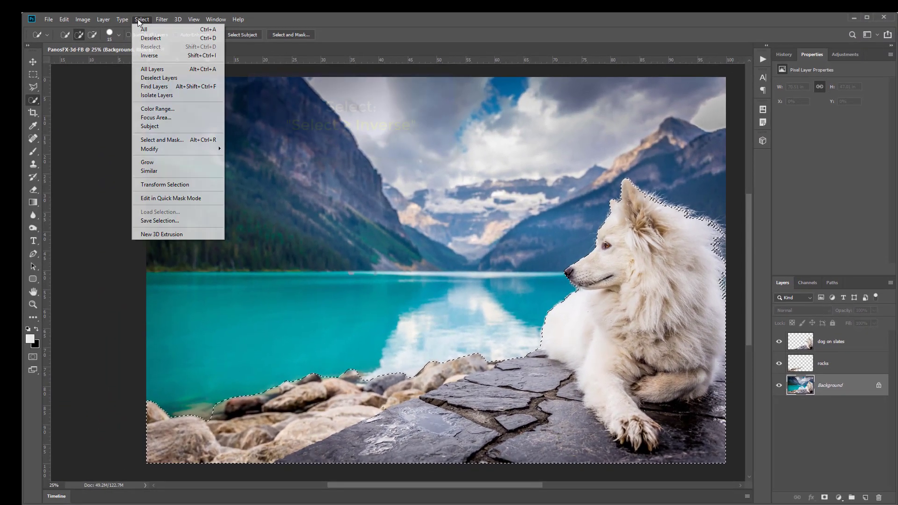
click(159, 55)
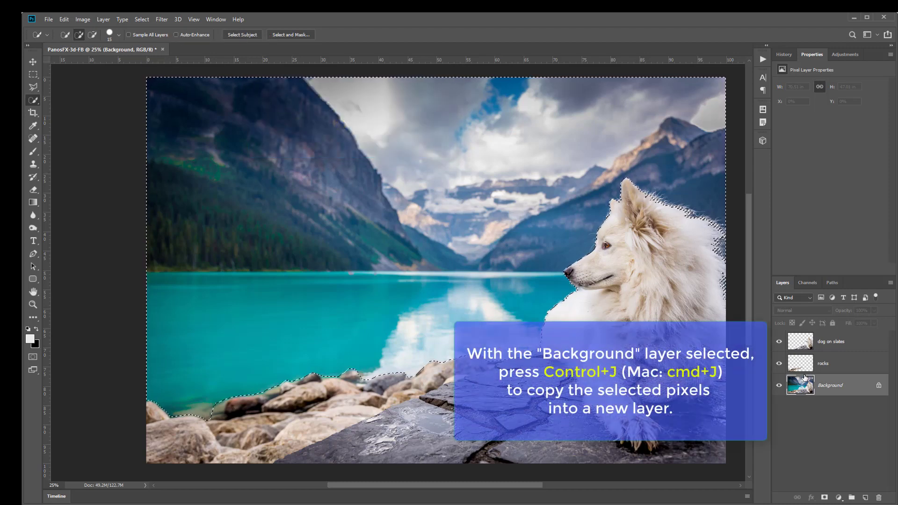
key(ctrl+j)
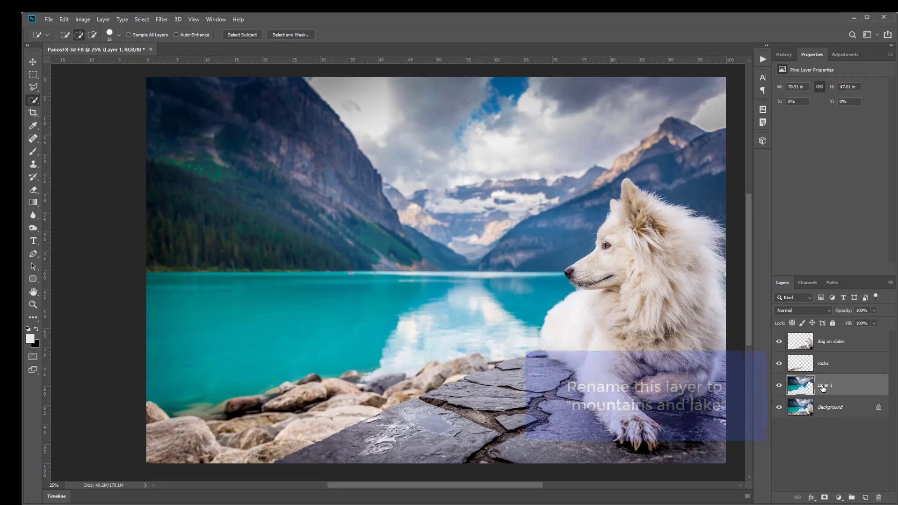
double_click(822, 386)
text(mo)
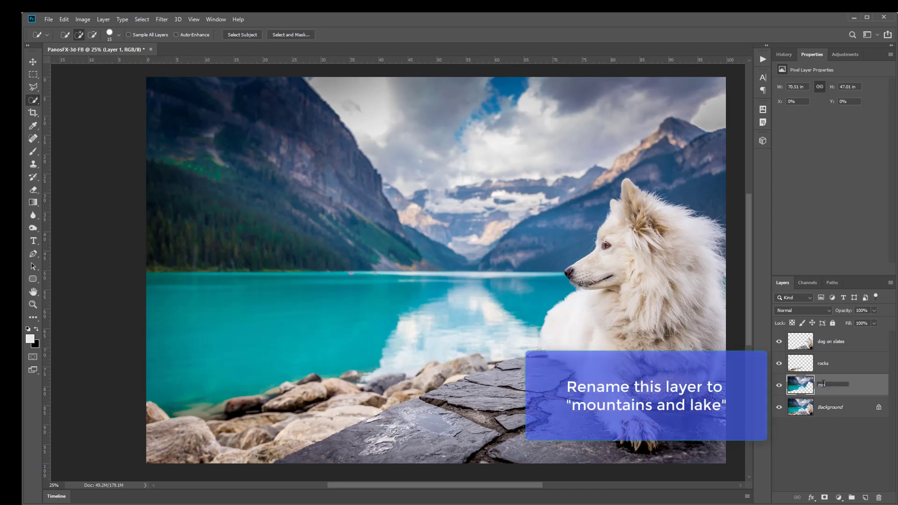
text(untains and lak)
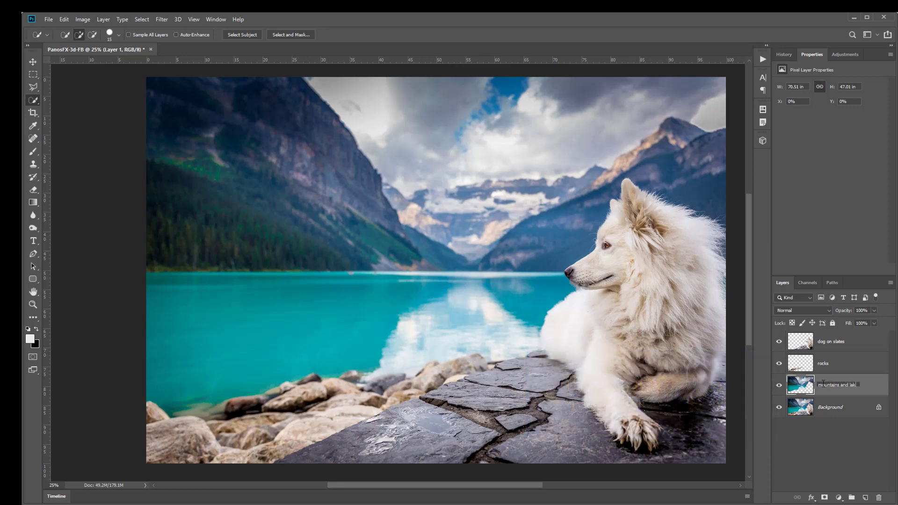
text(e)
key(Return)
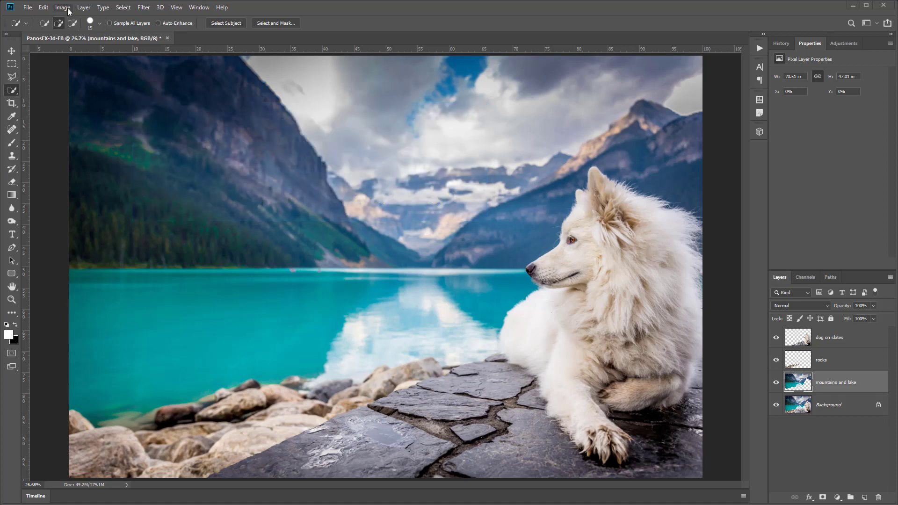
click(43, 7)
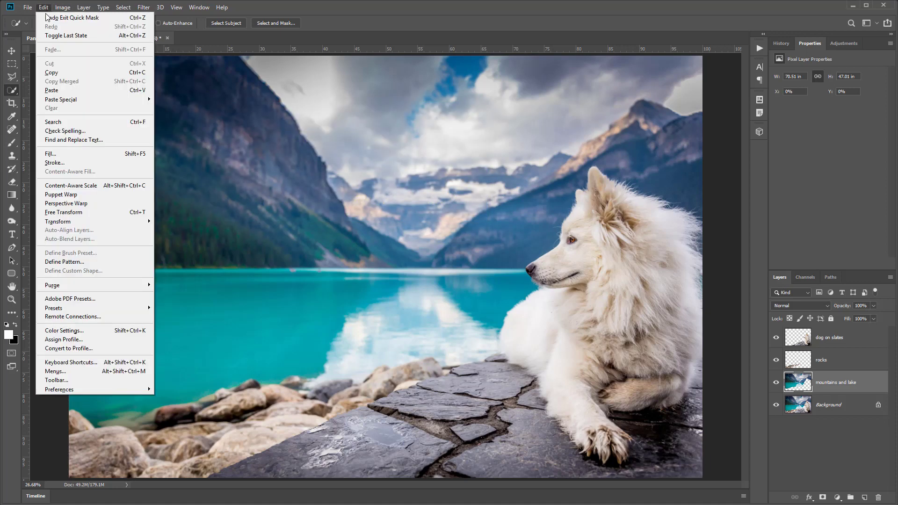
click(74, 153)
click(439, 150)
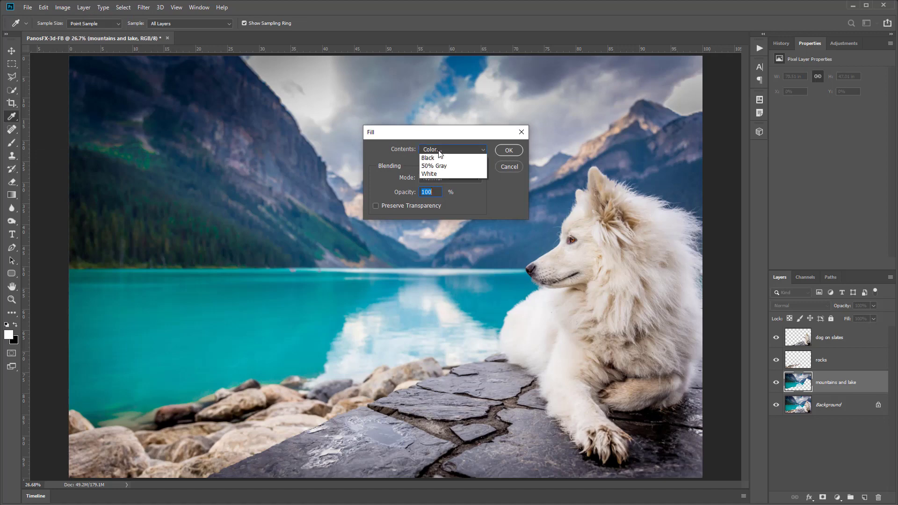
click(434, 177)
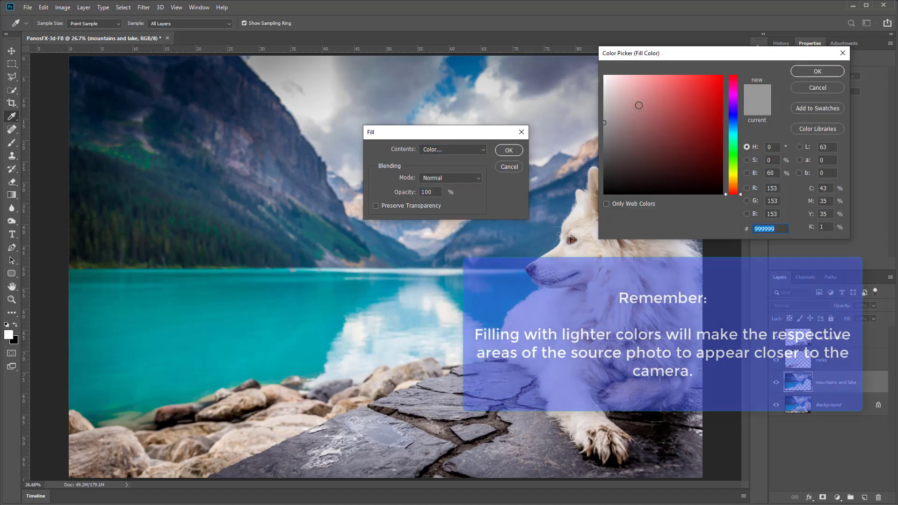
text(ffffff)
drag(585, 87, 567, 181)
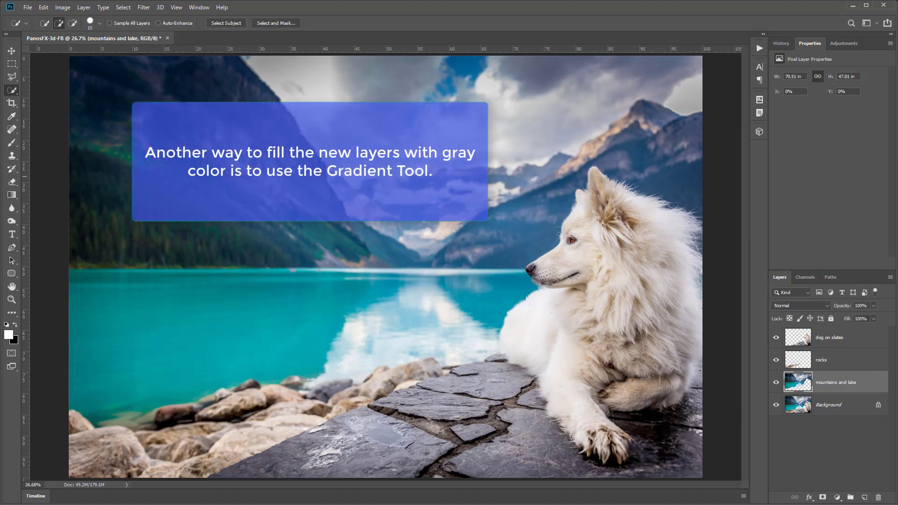
- Pick the Gradient Tool and try a darker gray start stop in the Gradient Editor
click(12, 194)
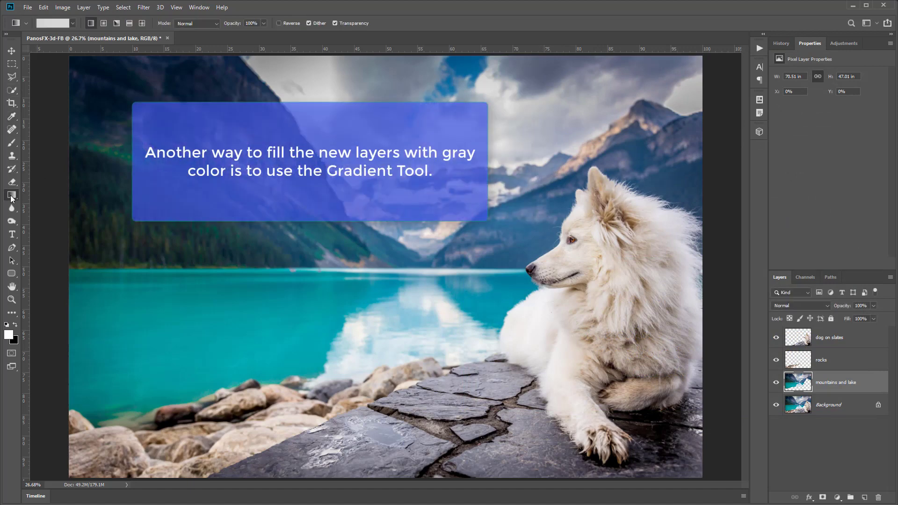
click(59, 26)
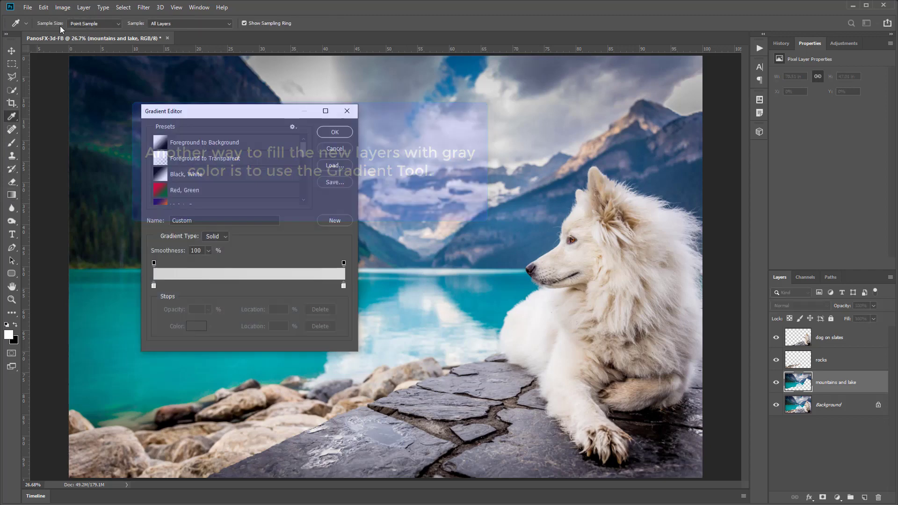
double_click(154, 284)
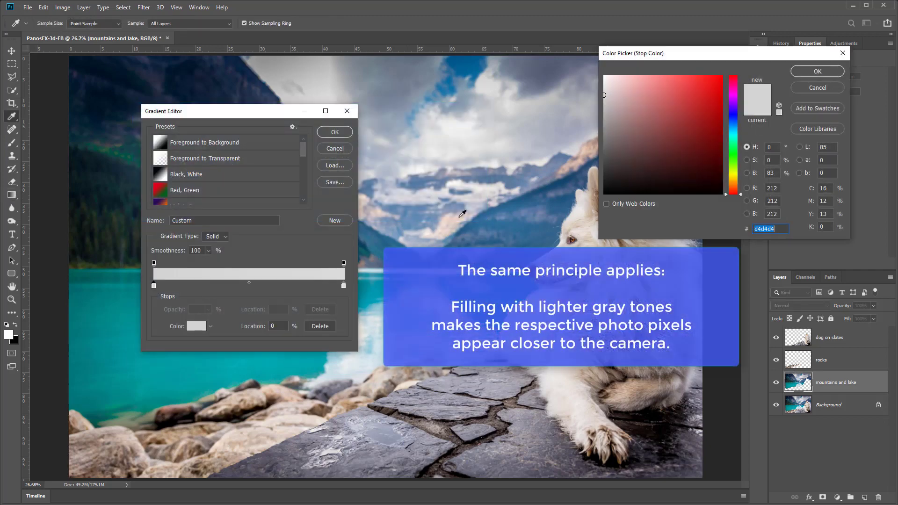
mouse_move(617, 148)
mouse_down()
mouse_move(551, 111)
mouse_move(537, 116)
mouse_up()
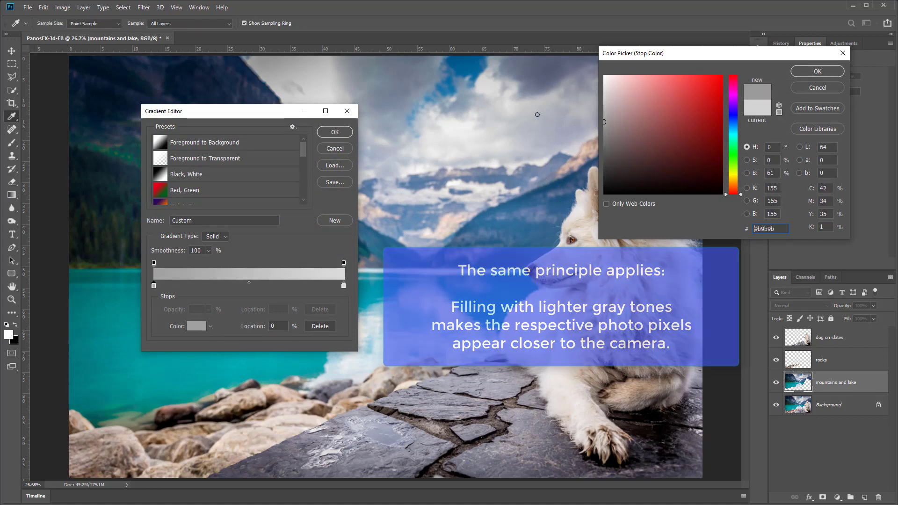
key(Return)
key(Return)
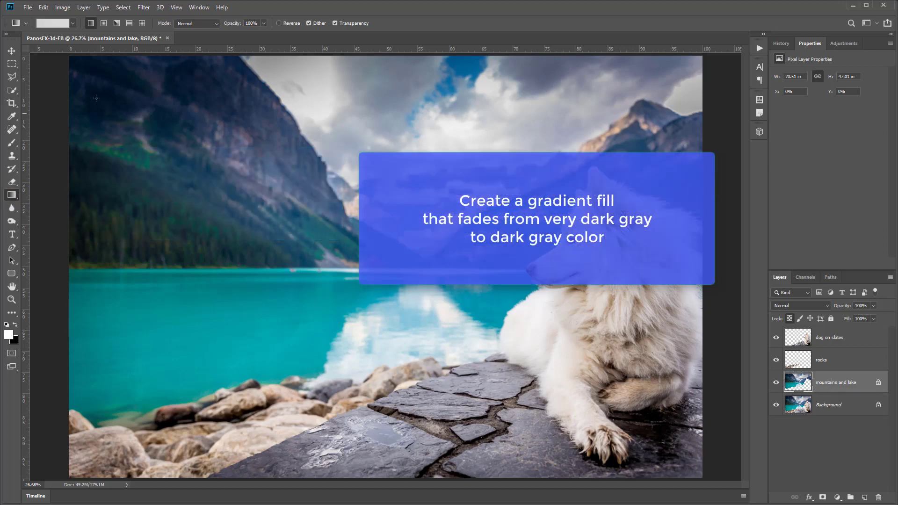
- Set the gradient's start stop to near-black and its end stop to 616161
click(61, 24)
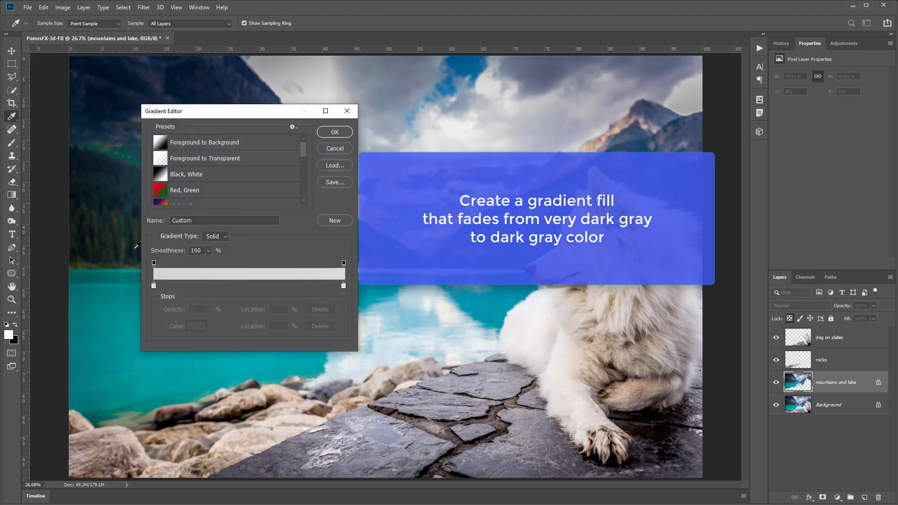
double_click(152, 285)
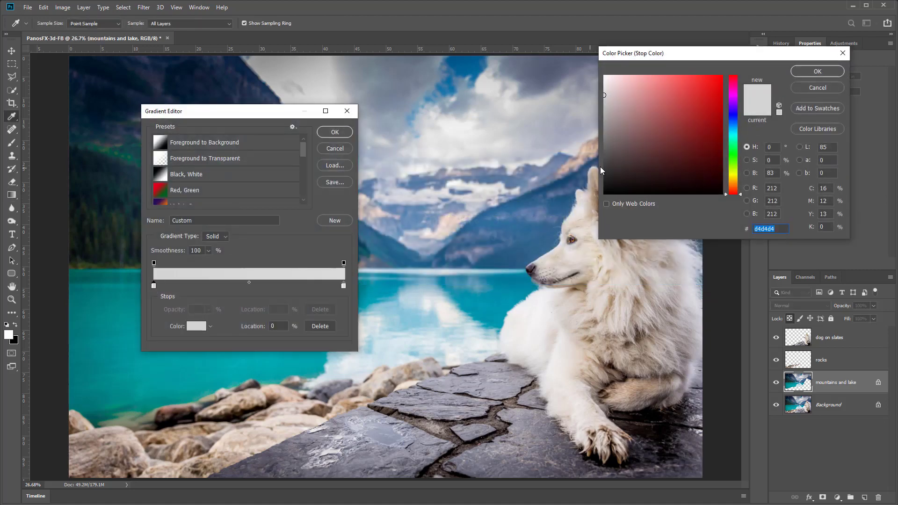
text(1515151e1e1e)
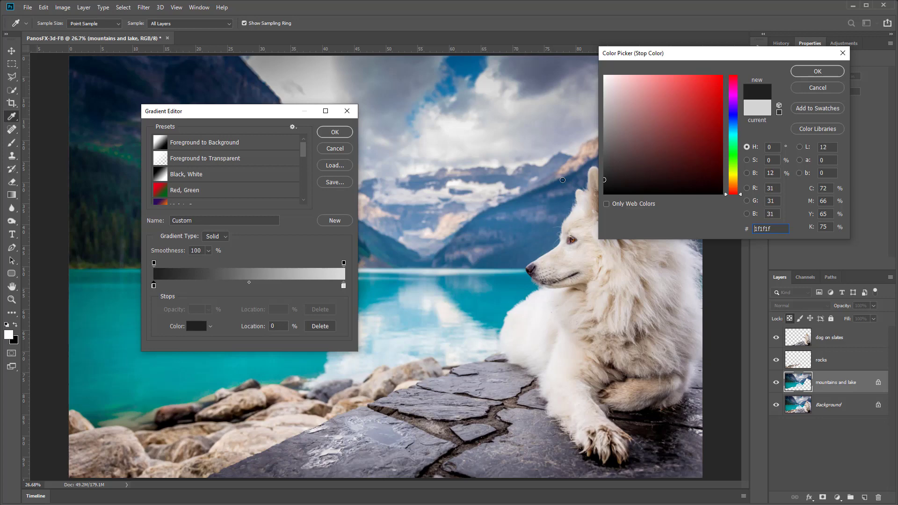
click(810, 71)
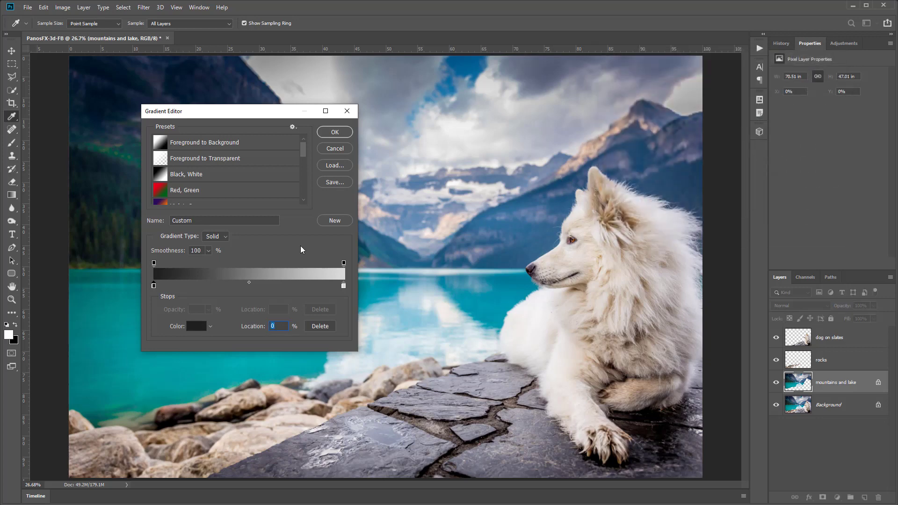
double_click(344, 285)
text(616161)
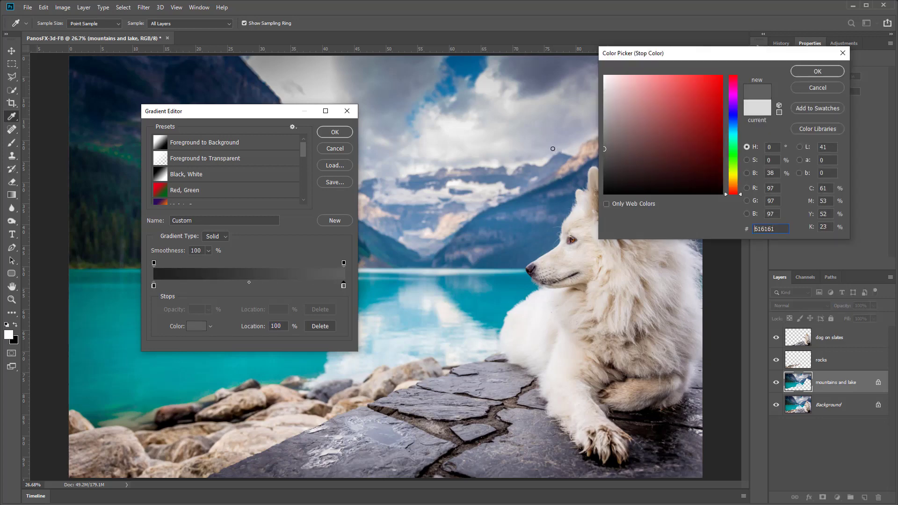
click(814, 72)
- Fill the mountains and lake layer with the dark gray gradient, then make rocks active
click(327, 135)
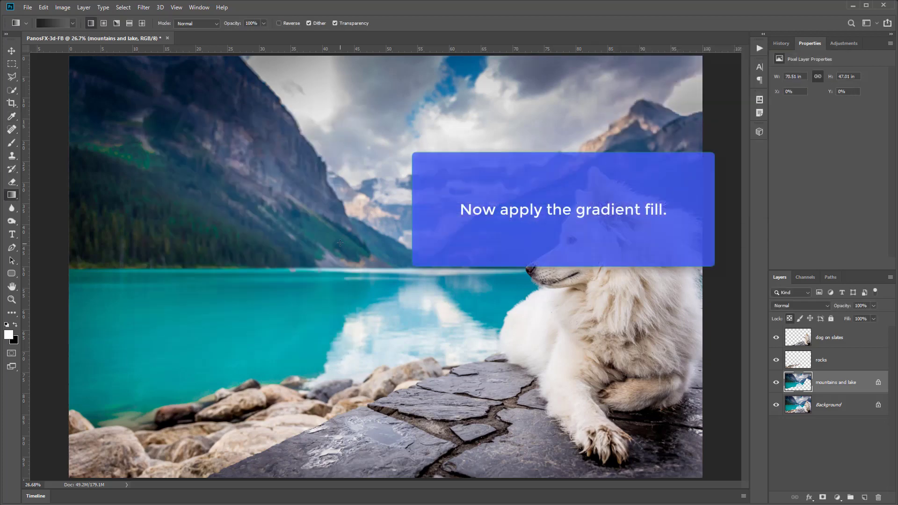
drag(335, 293, 333, 294)
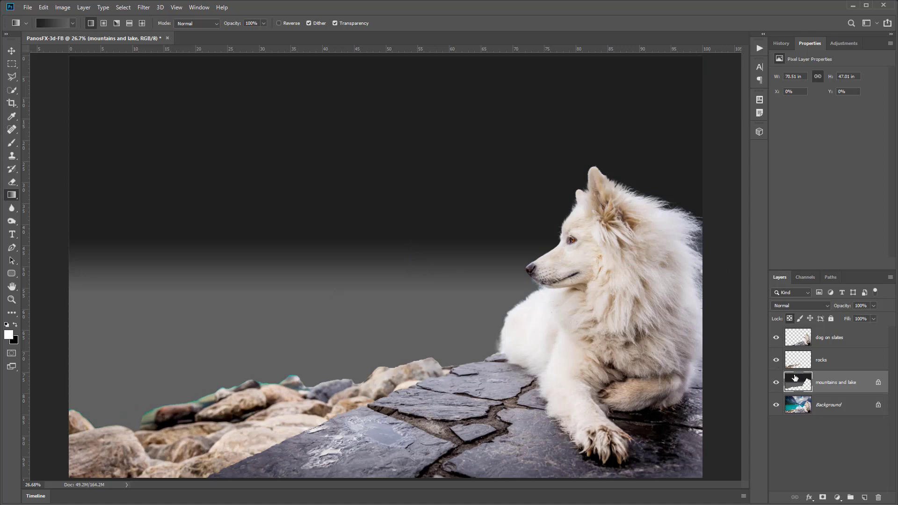
click(830, 364)
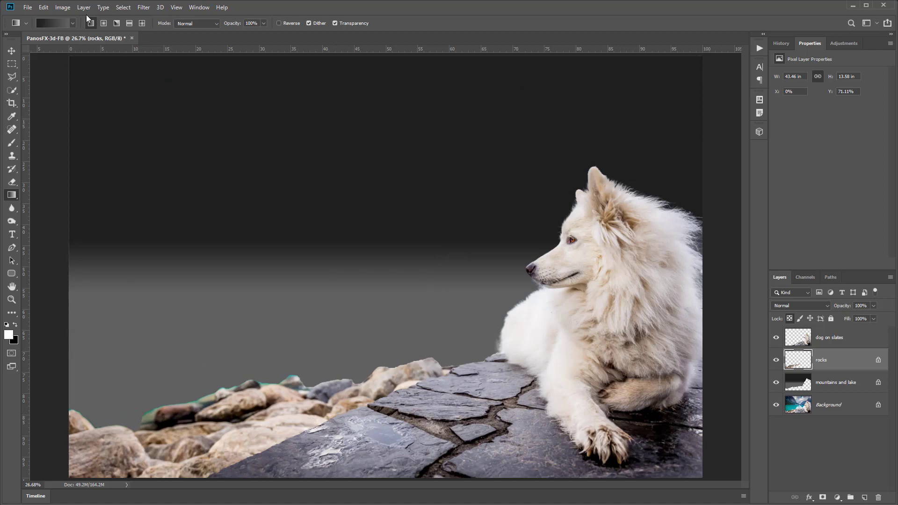
- Fill the rocks layer with medium gray 969696, then make the dog on slates layer active
click(43, 7)
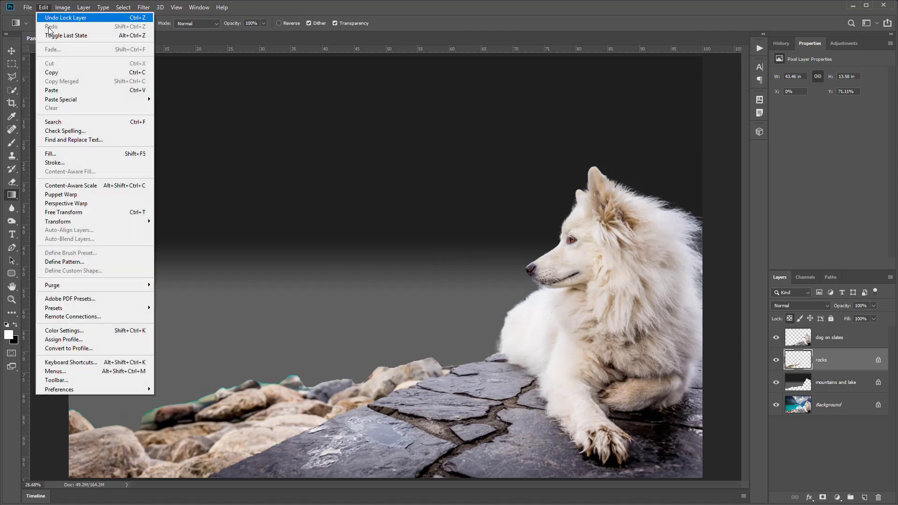
click(79, 154)
click(435, 150)
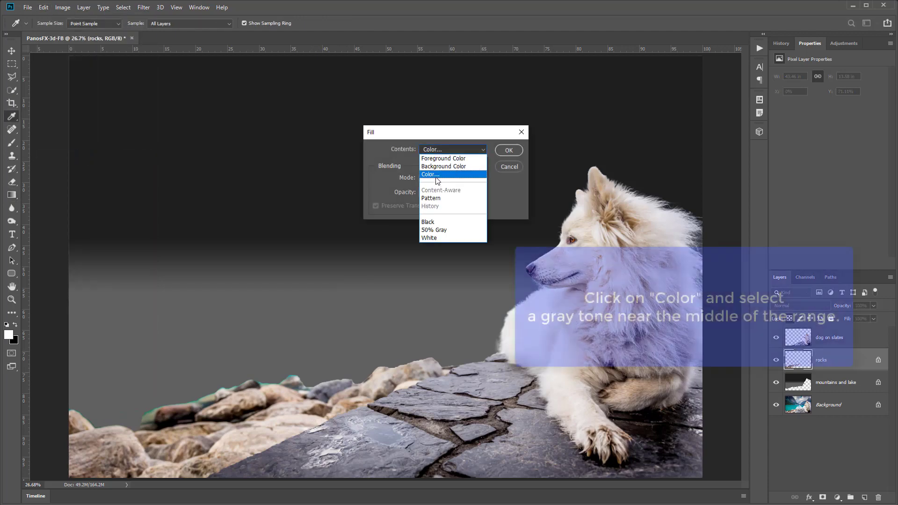
click(431, 180)
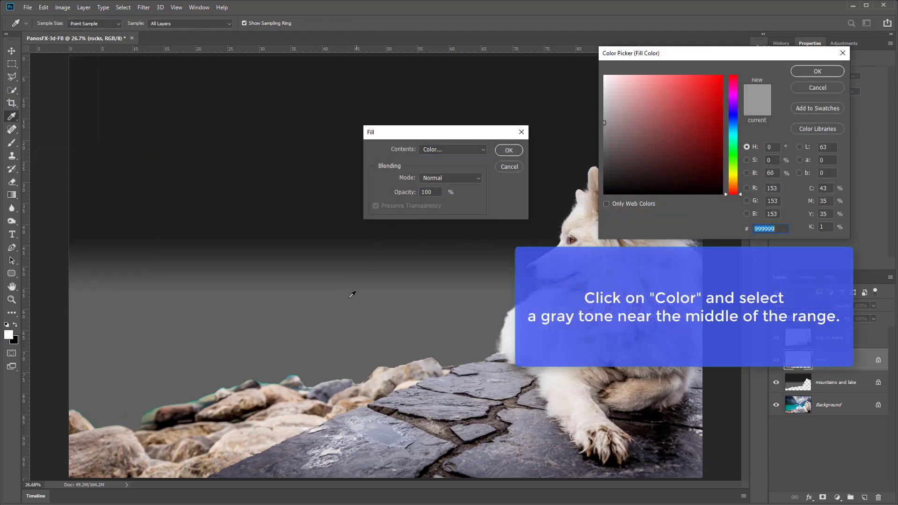
click(314, 375)
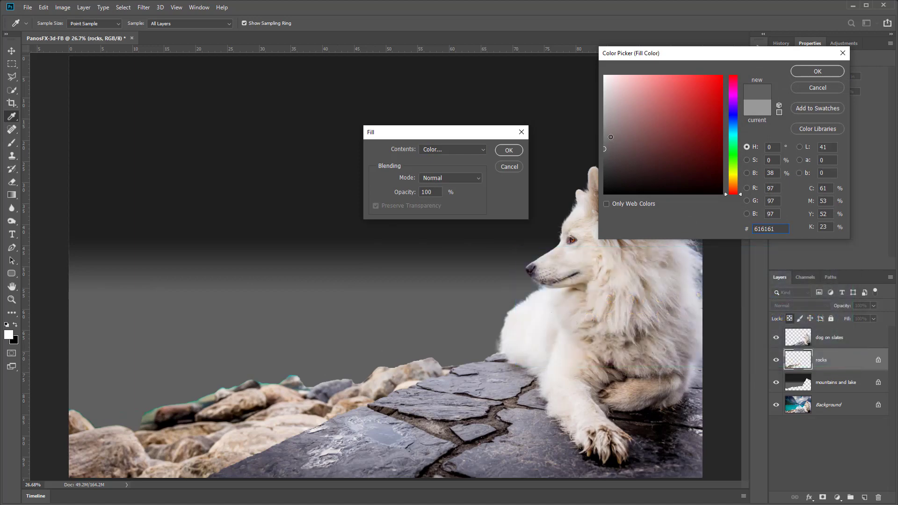
drag(610, 137, 594, 125)
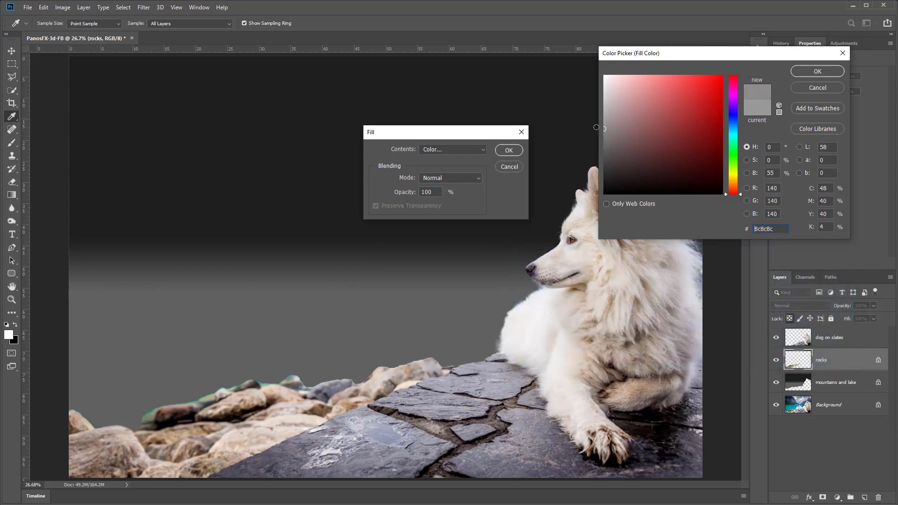
click(817, 71)
click(509, 150)
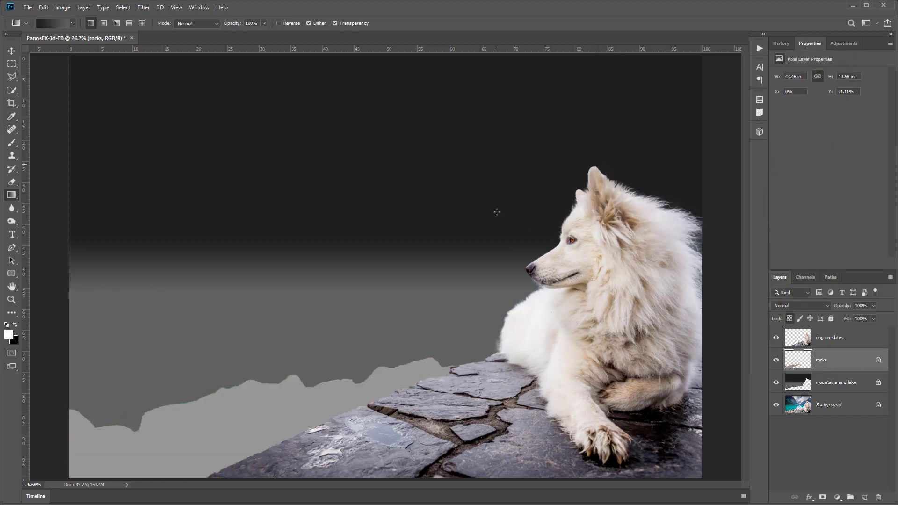
click(830, 339)
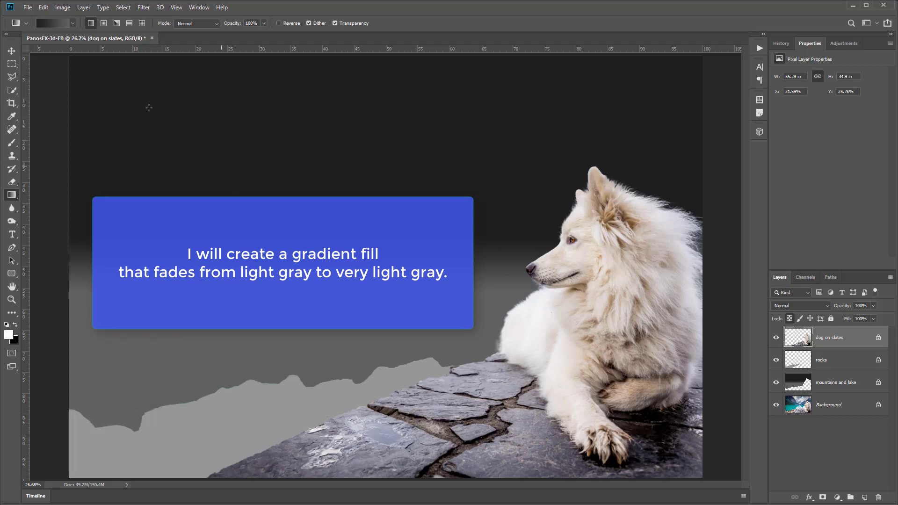
- Set a bbbbbb-to-very-light-gray gradient and drag it from the dog's ear to its paw
click(61, 24)
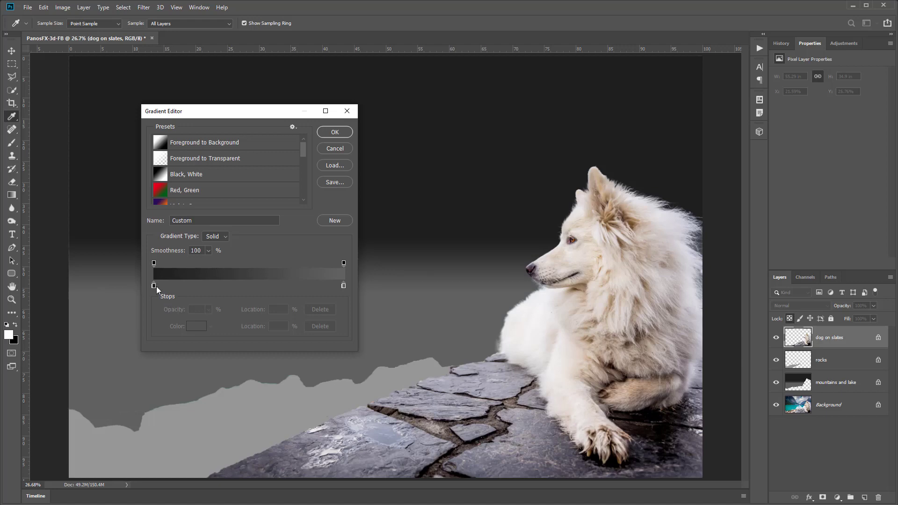
double_click(155, 286)
click(368, 391)
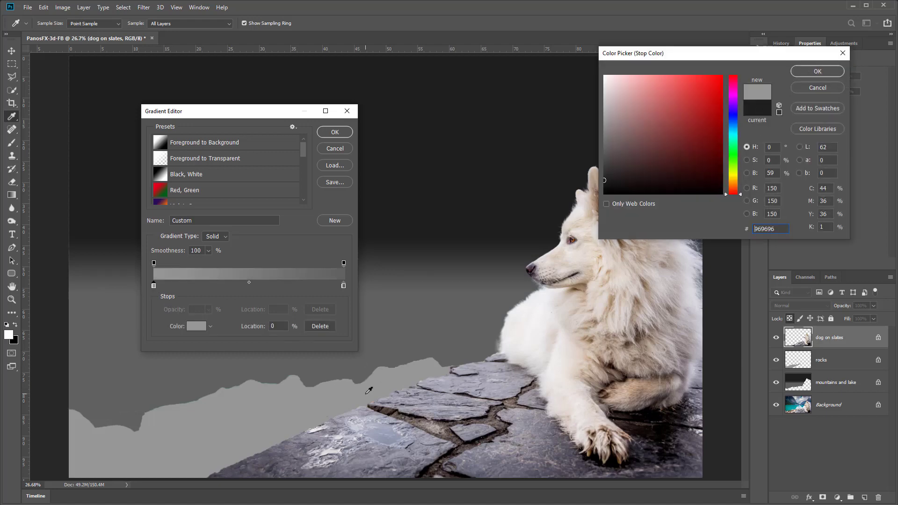
drag(659, 123, 572, 107)
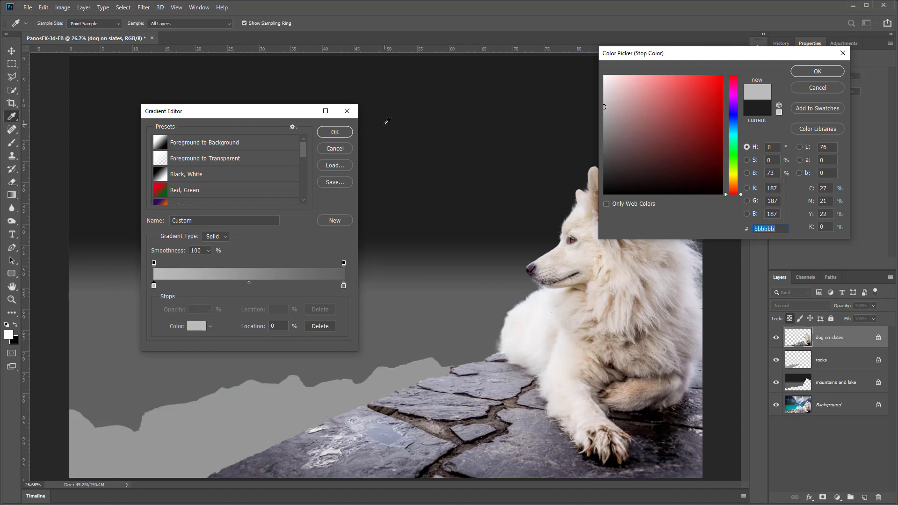
key(Return)
double_click(344, 285)
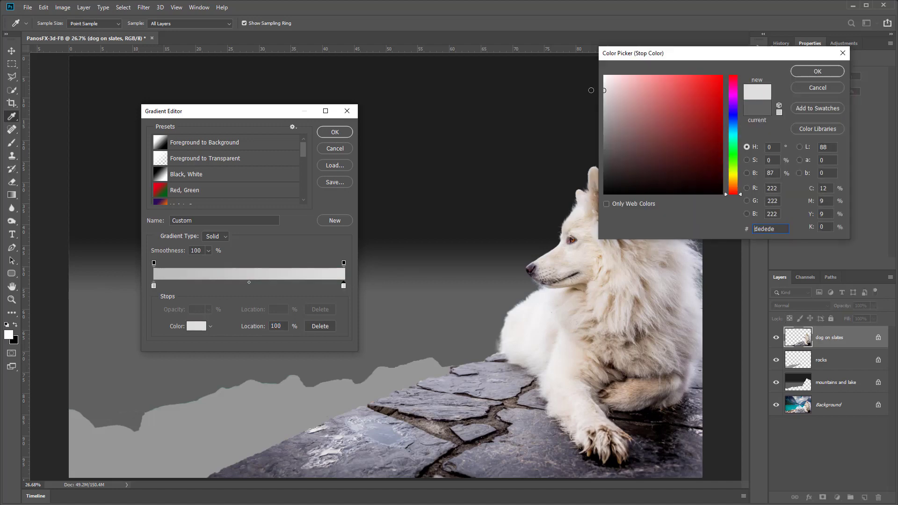
key(Return)
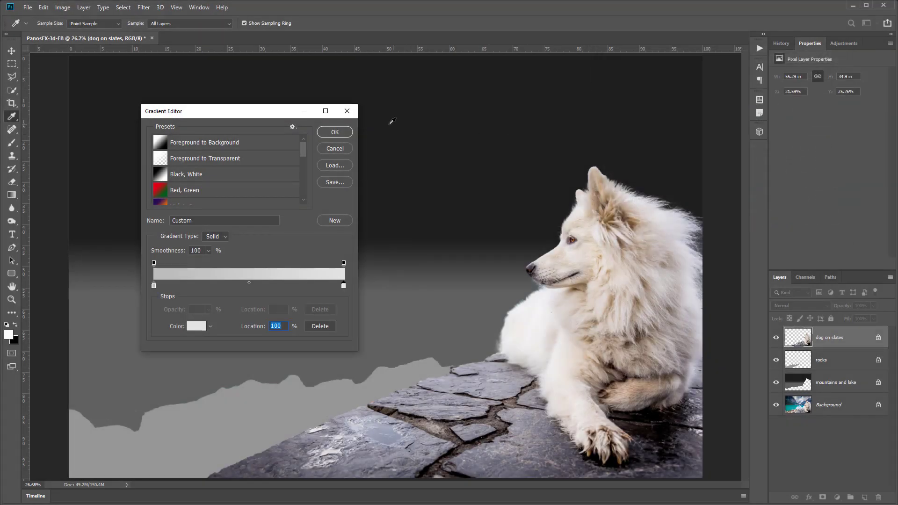
click(346, 134)
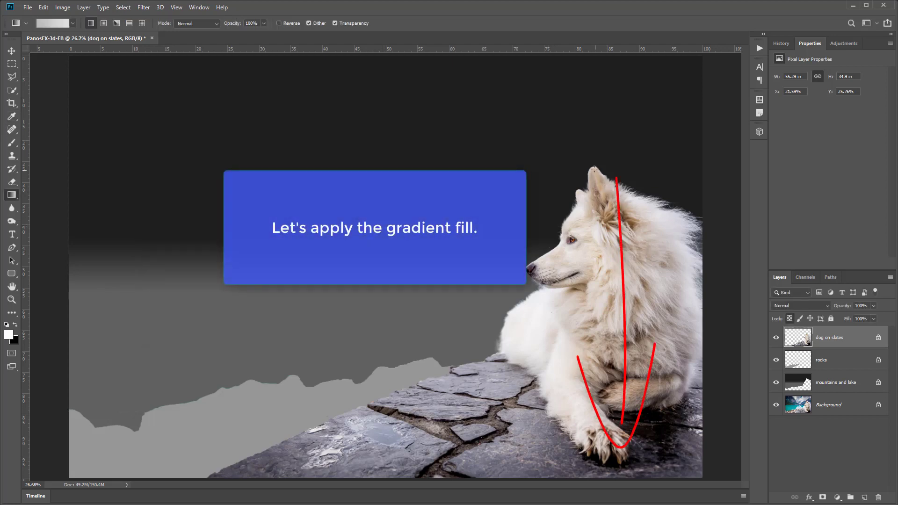
mouse_move(594, 169)
mouse_down()
mouse_move(593, 464)
mouse_move(579, 463)
mouse_up()
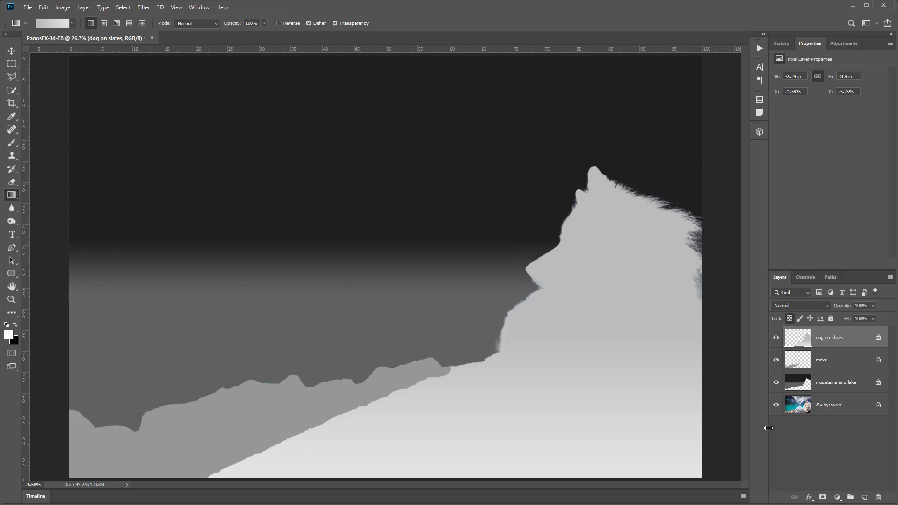
- Turn off the dog on slates layer's visibility to reveal the original dog photo
click(776, 337)
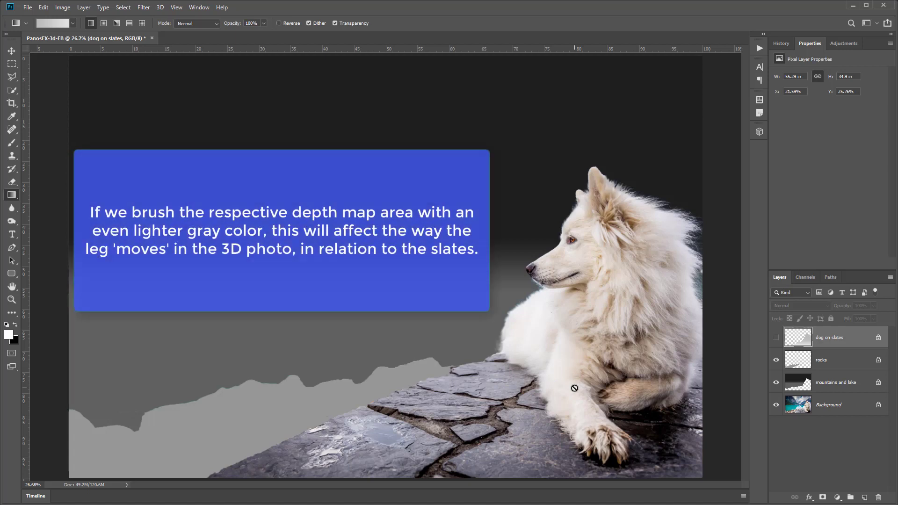
- Show the dog on slates layer again and load the Brush with foreground color ebebeb
click(776, 339)
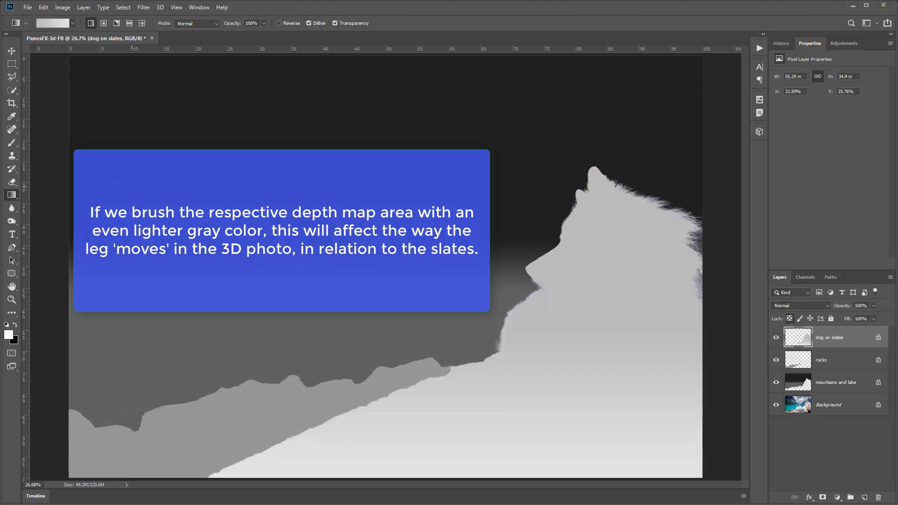
key(b)
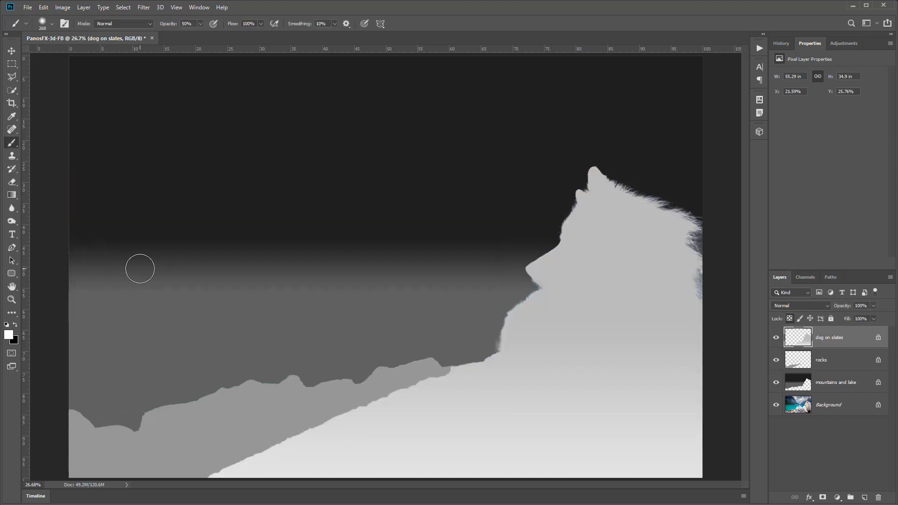
click(8, 334)
click(594, 392)
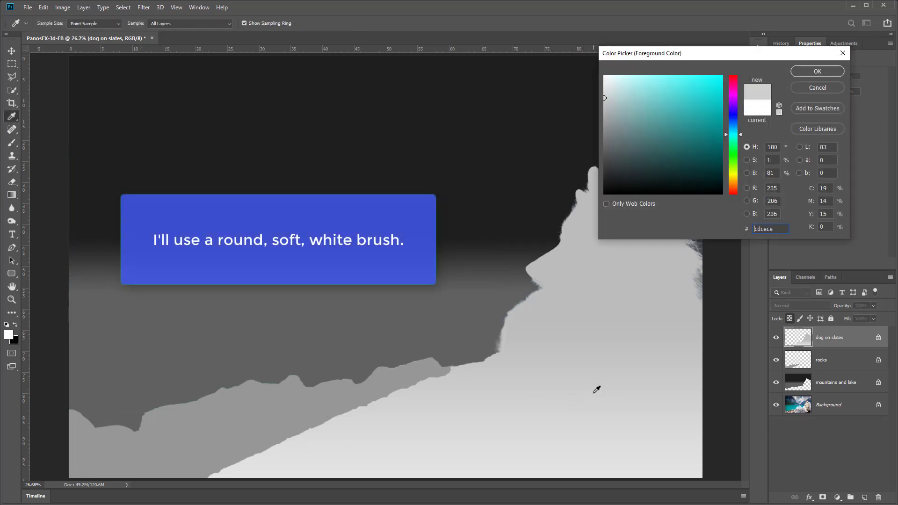
drag(642, 87, 598, 84)
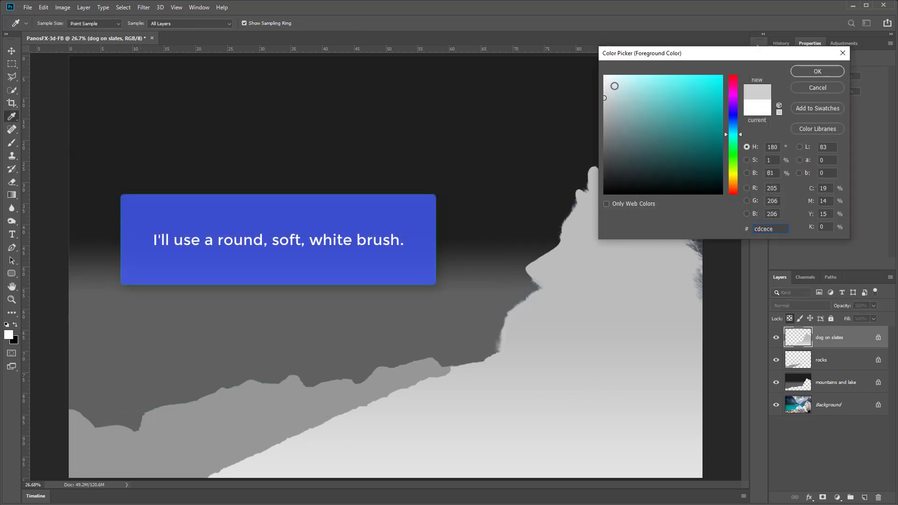
click(801, 73)
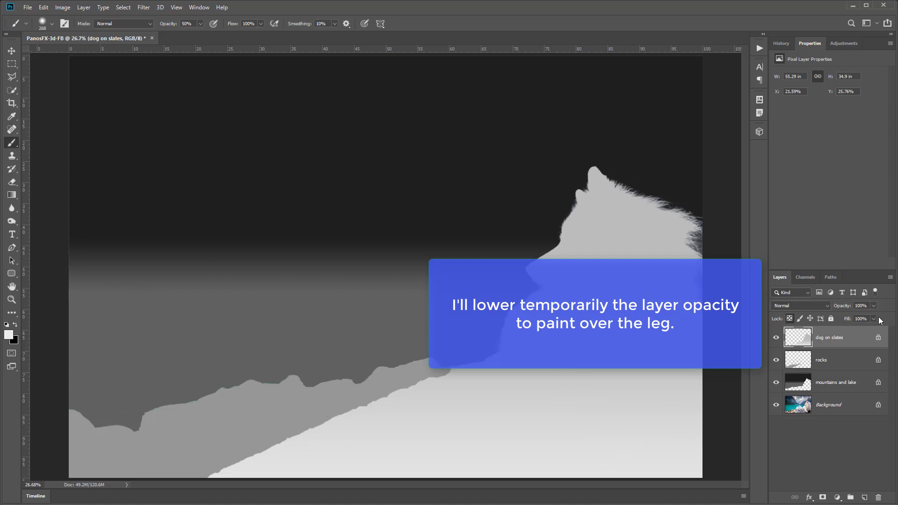
- With the layer at 87%, brush the dog's front leg using a 60% Soft Round brush
drag(867, 315, 866, 315)
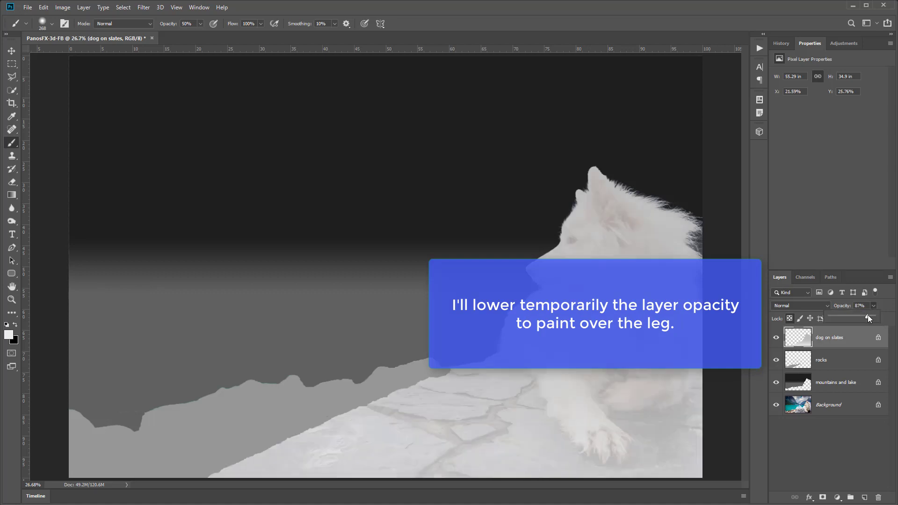
click(199, 23)
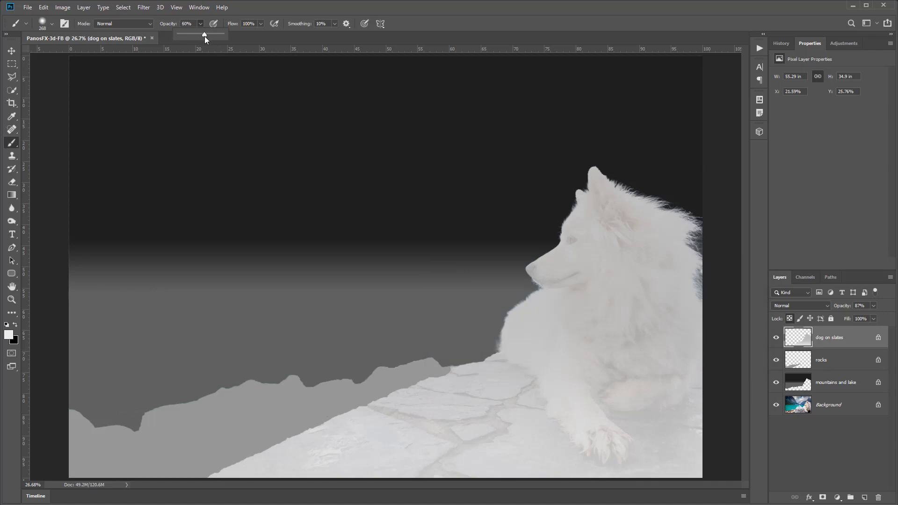
right_click(537, 354)
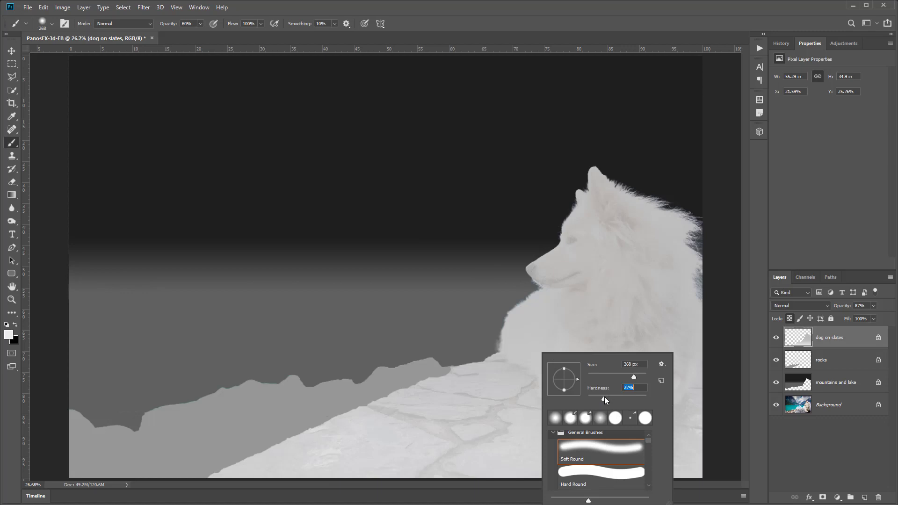
key(Return)
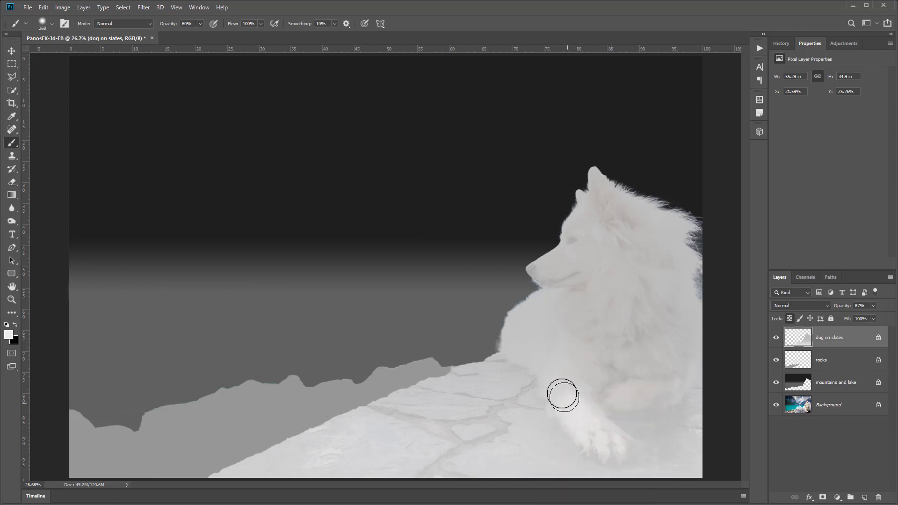
mouse_move(555, 379)
mouse_down()
mouse_move(619, 450)
mouse_move(555, 419)
mouse_move(581, 445)
mouse_move(567, 390)
mouse_move(636, 403)
mouse_up()
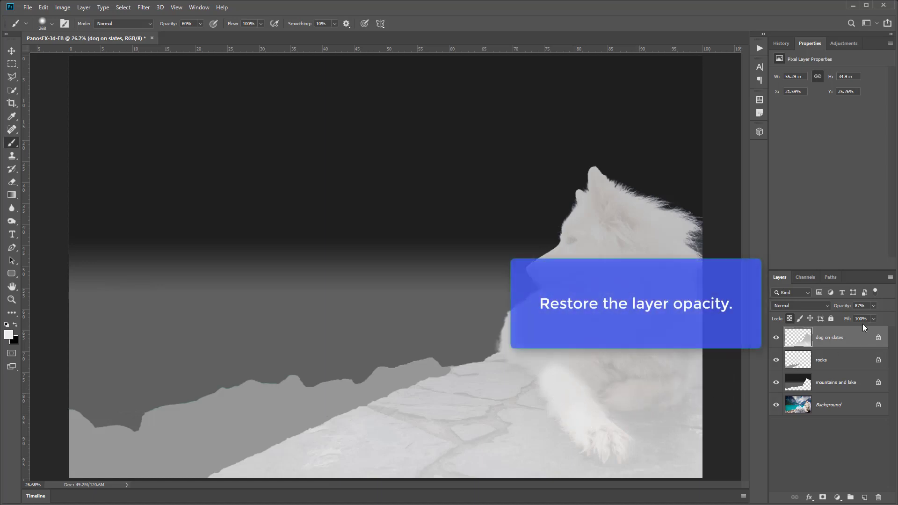
- Restore the dog layer to 100% opacity and show only the Background layer
click(873, 306)
drag(873, 316, 879, 316)
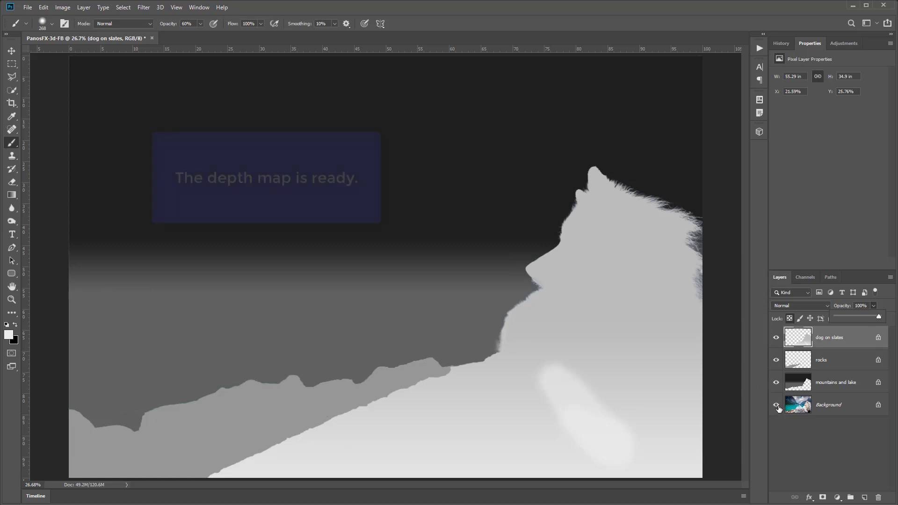
mouse_move(776, 382)
mouse_down()
mouse_move(776, 337)
mouse_move(776, 383)
mouse_up()
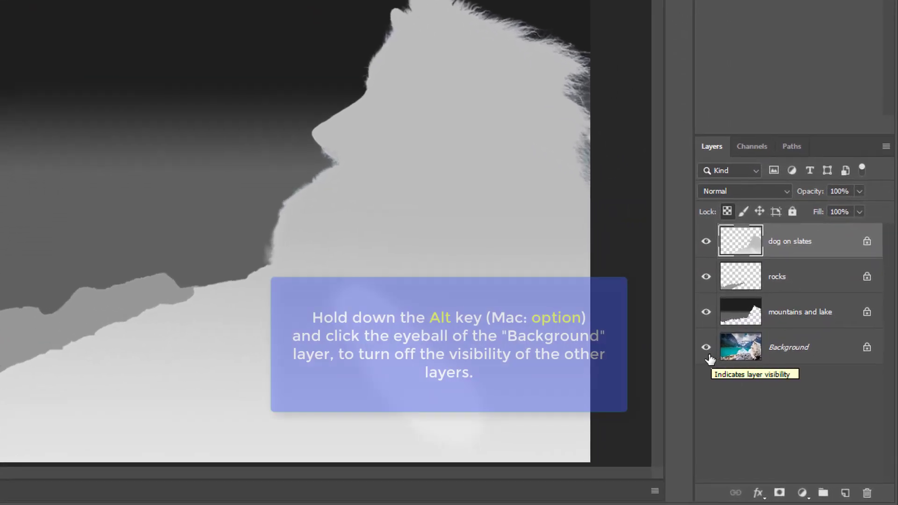
alt+click(706, 347)
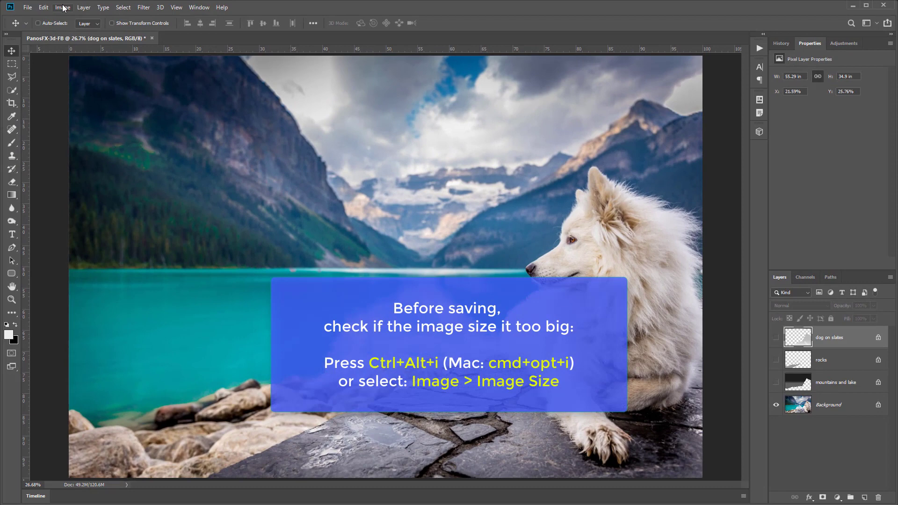
- Resize the image to 2000 px wide (2000 × 1333) and fit it on screen
click(63, 7)
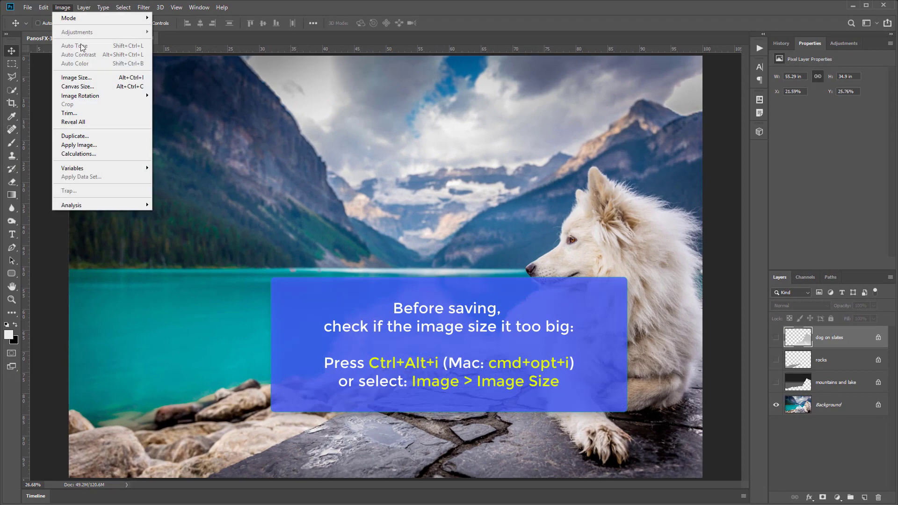
click(77, 77)
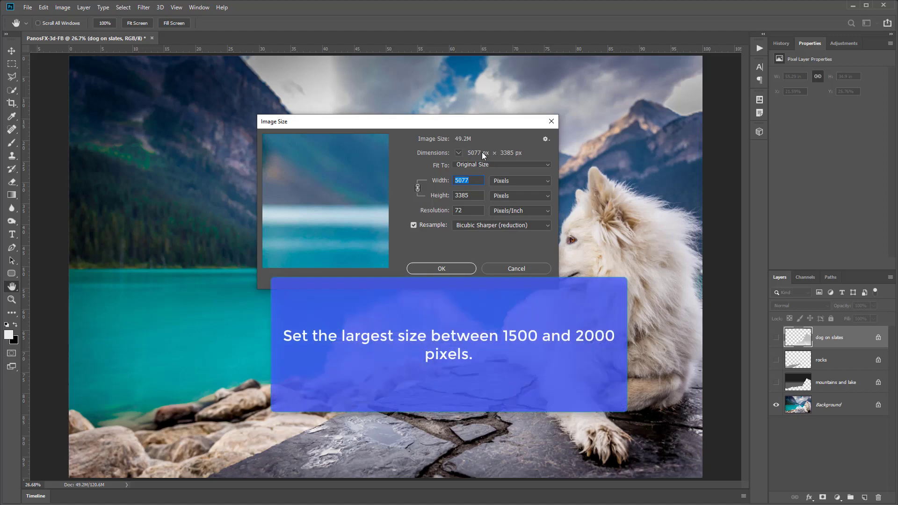
text(2000)
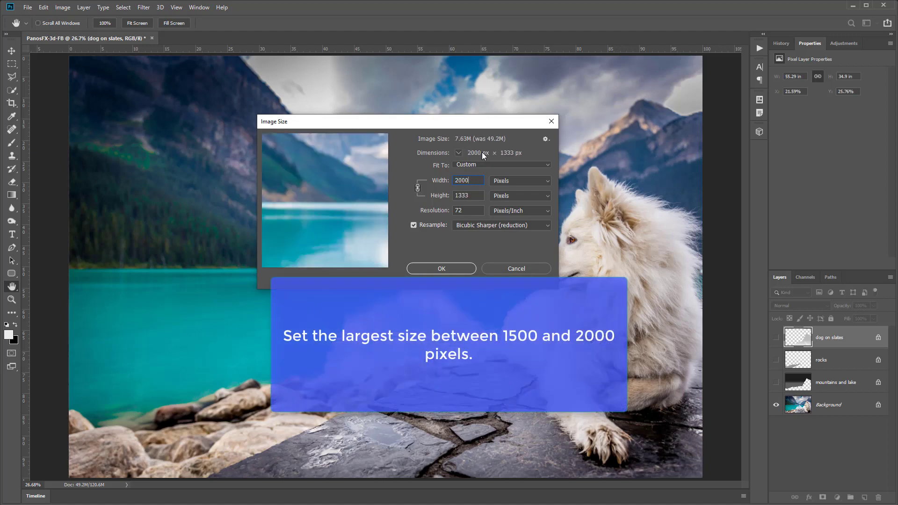
key(Return)
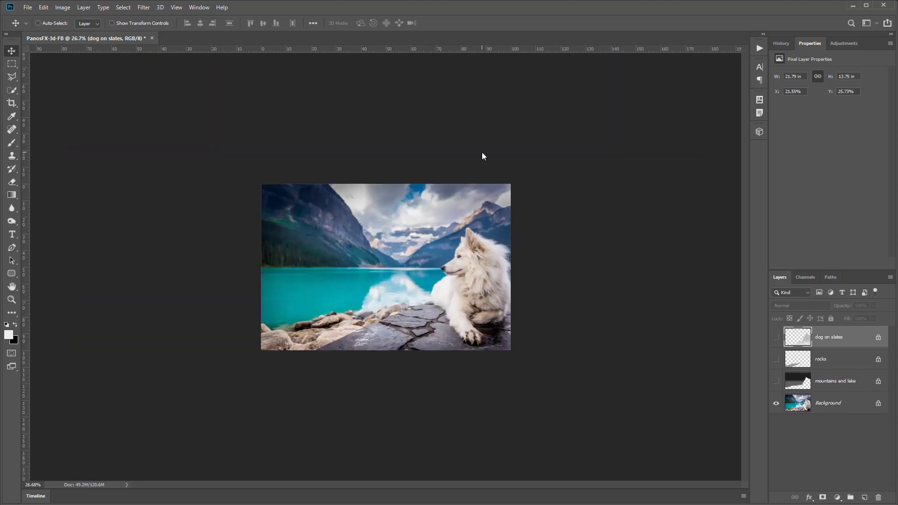
key(ctrl+0)
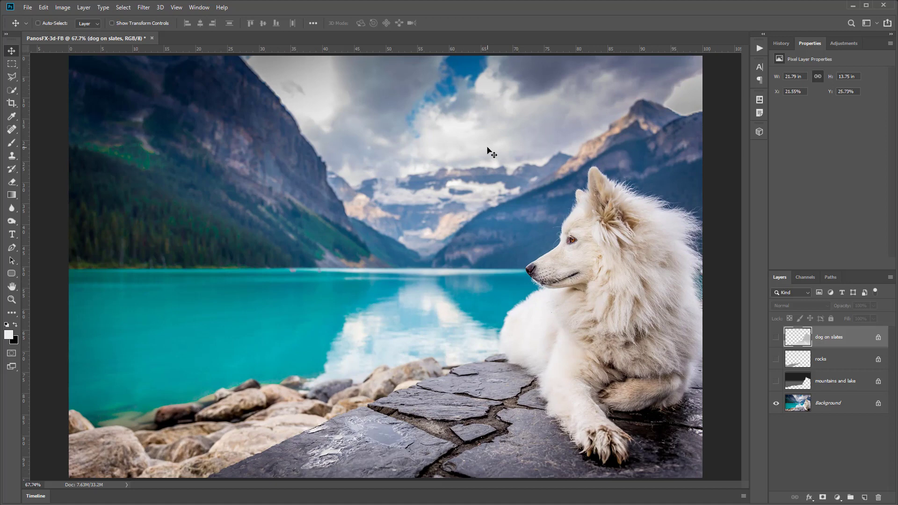
- Save the lakeside dog photo via Save As in JPEG format as dog.jpg
key(alt+f)
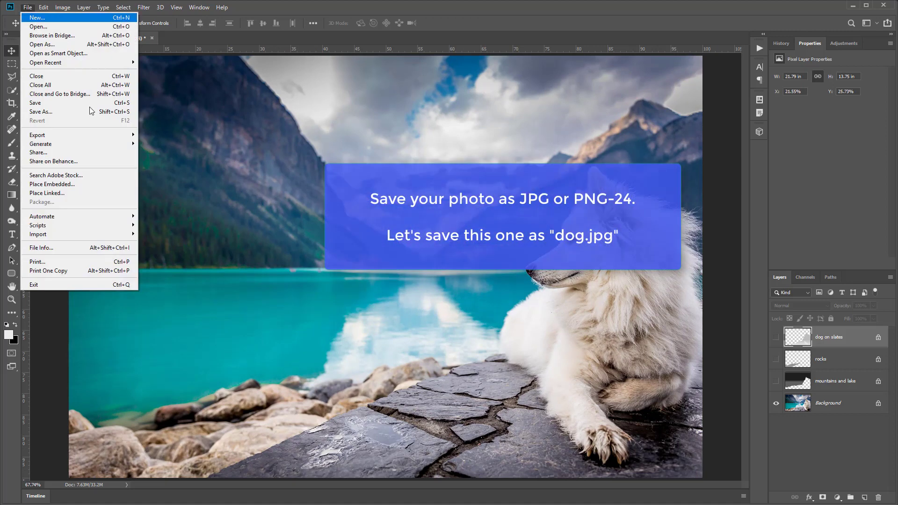
click(75, 112)
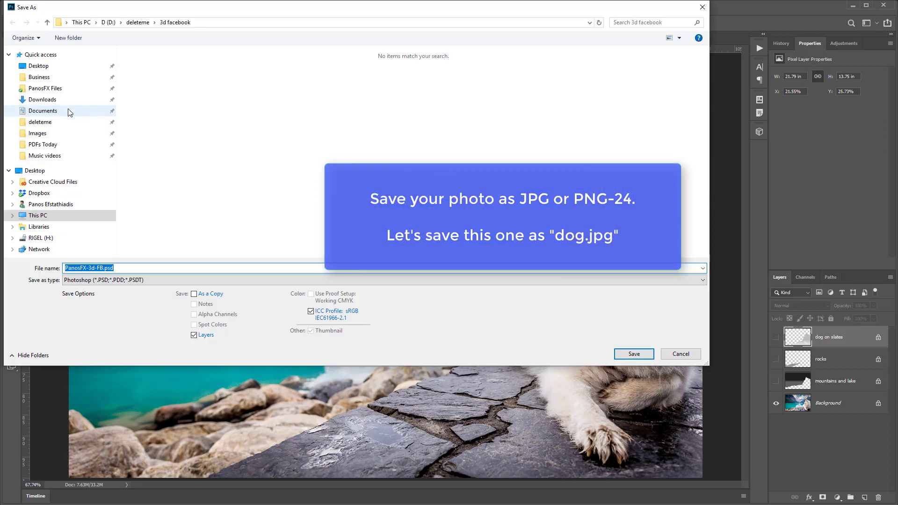
click(89, 280)
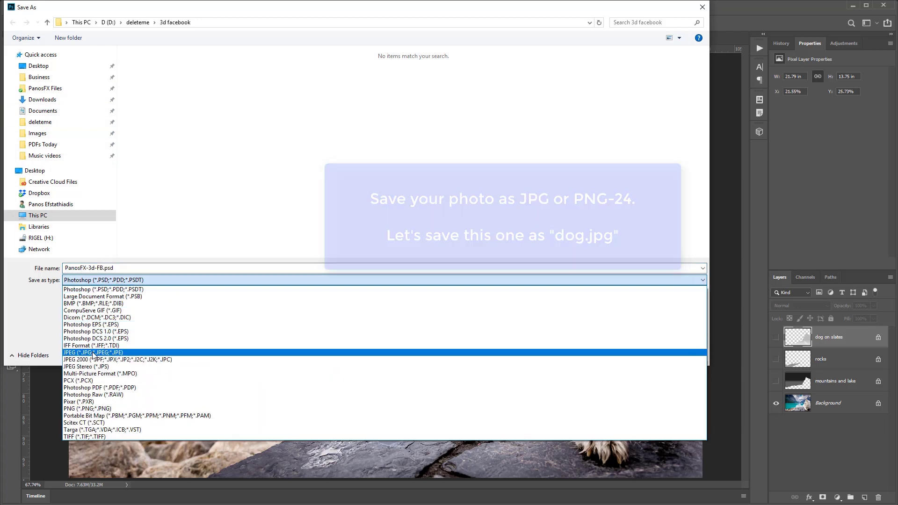
click(93, 353)
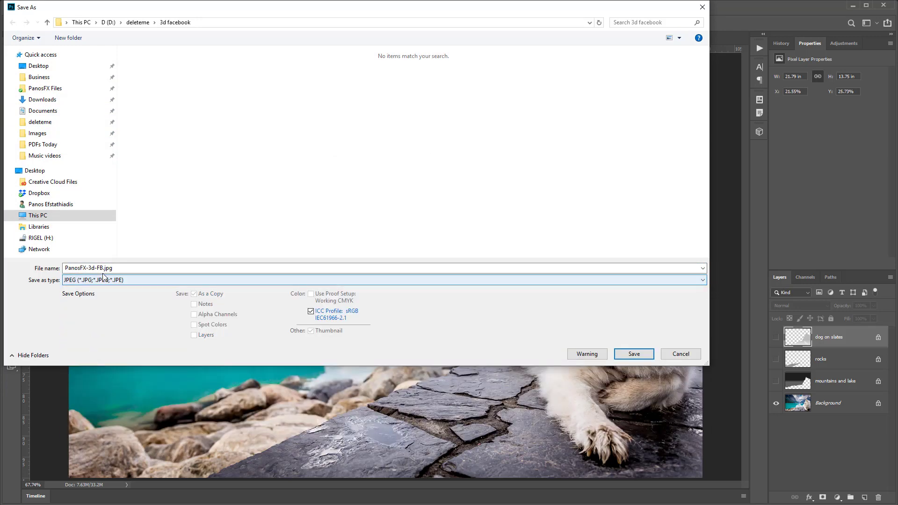
key(shift+Tab)
text(do)
key(Return)
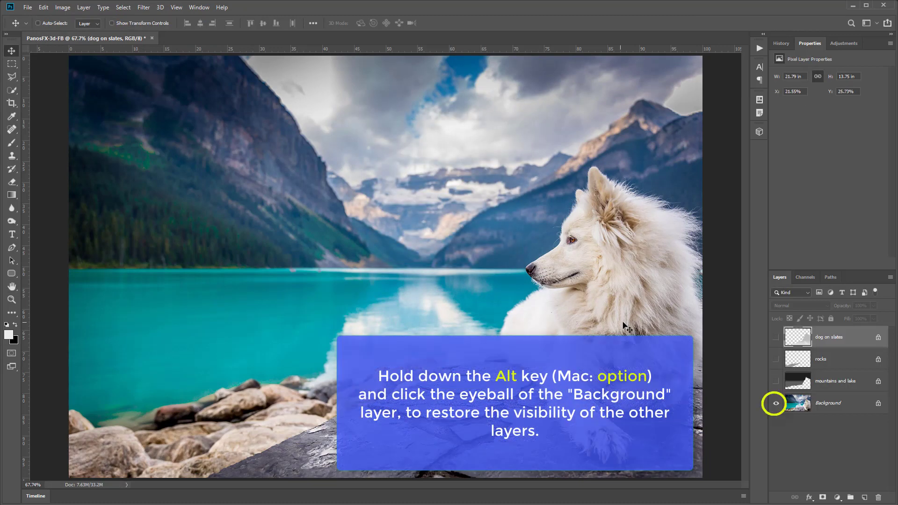
- Show all layers to reveal the depth map and choose JPEG in Save As
alt+click(776, 403)
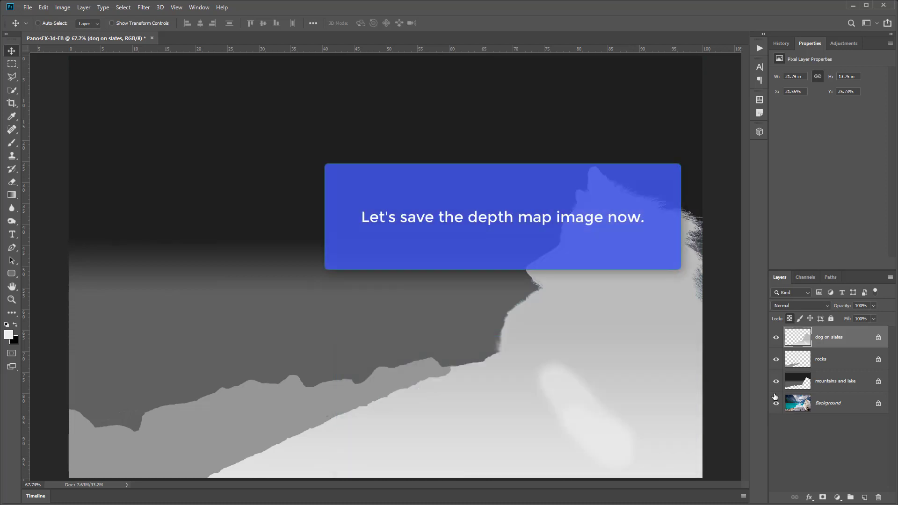
click(26, 7)
click(61, 113)
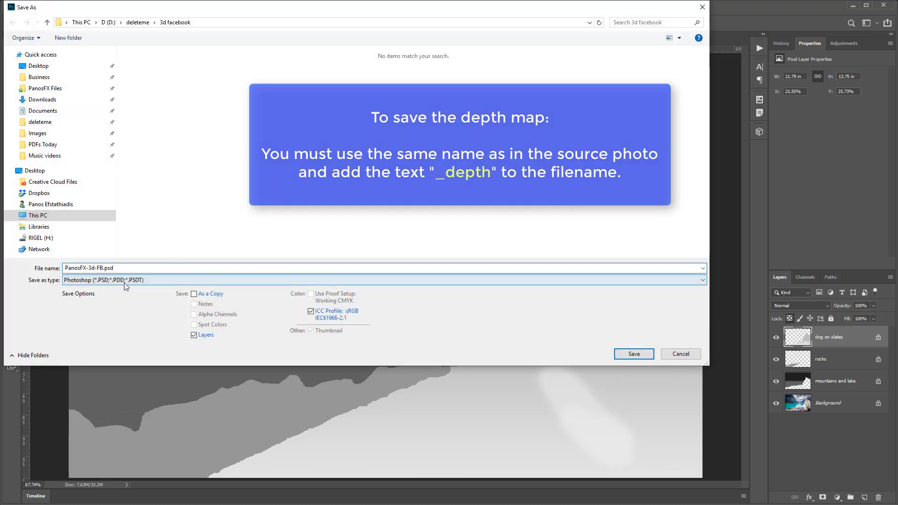
click(125, 281)
click(92, 349)
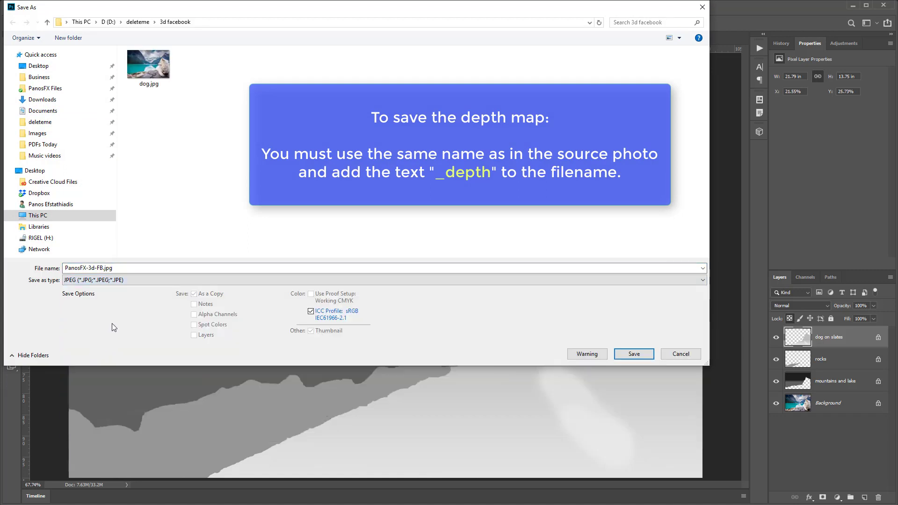
click(148, 69)
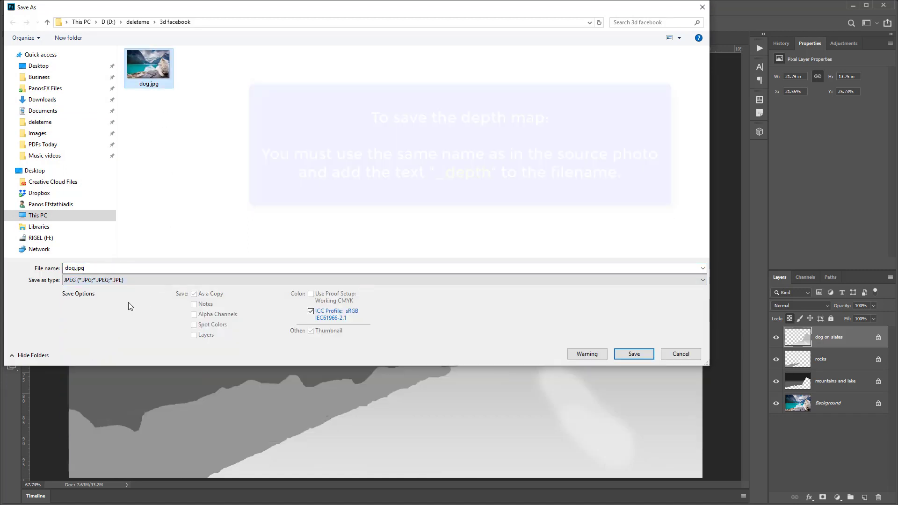
- Name the file dog_depth.jpg and save it at JPEG quality 9
double_click(77, 269)
click(76, 268)
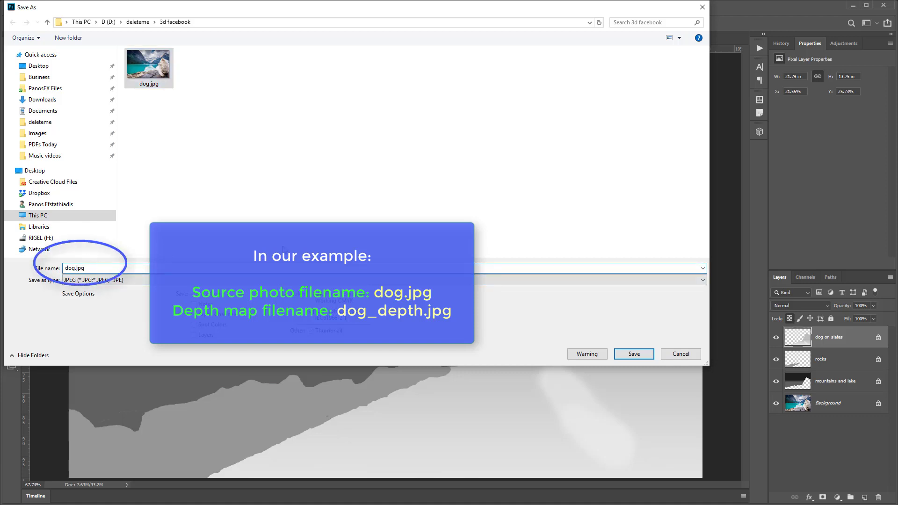
text(_dpe)
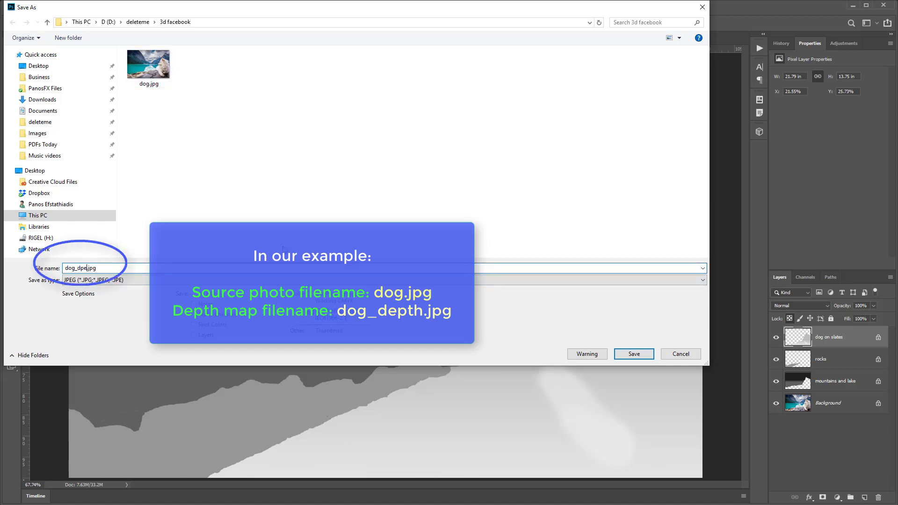
text(th)
key(BackSpace)
key(BackSpace)
key(BackSpace)
text(e)
text(pt)
key(shift+Left)
key(shift+Left)
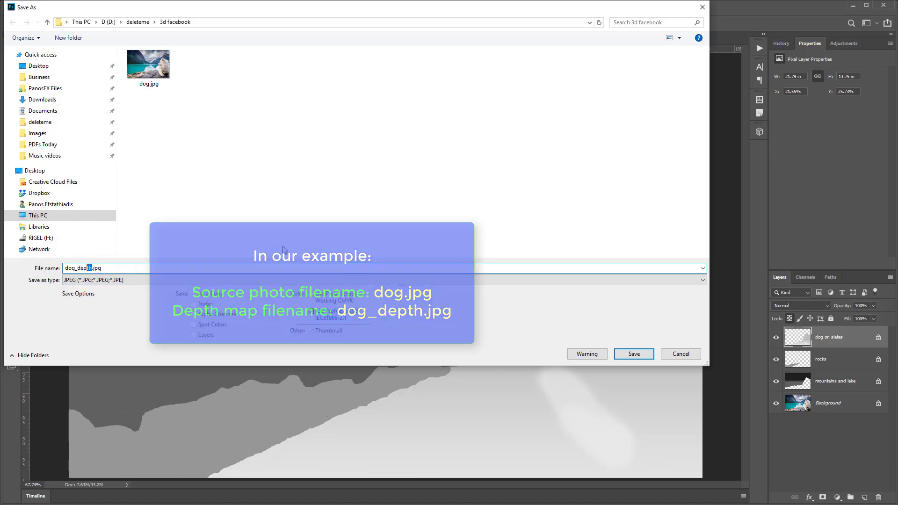
key(shift+Left)
key(shift+Left)
key(shift+Left)
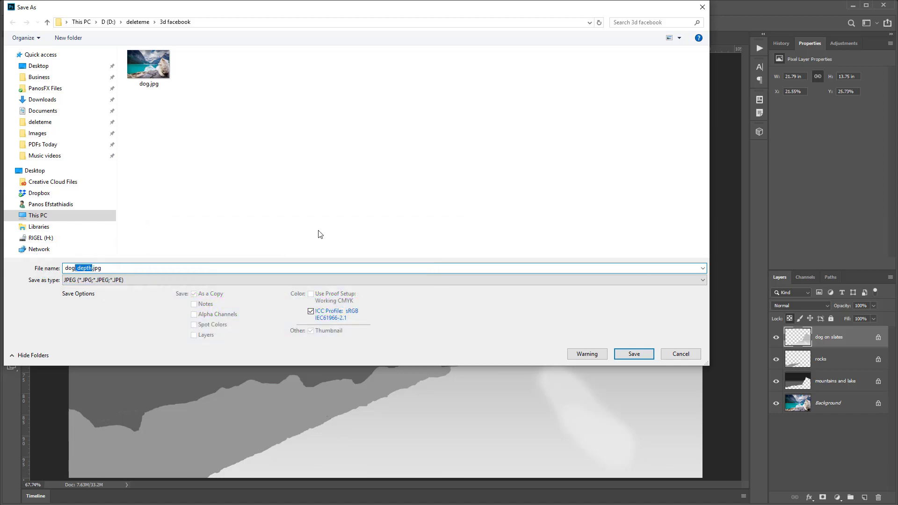
click(129, 266)
click(628, 352)
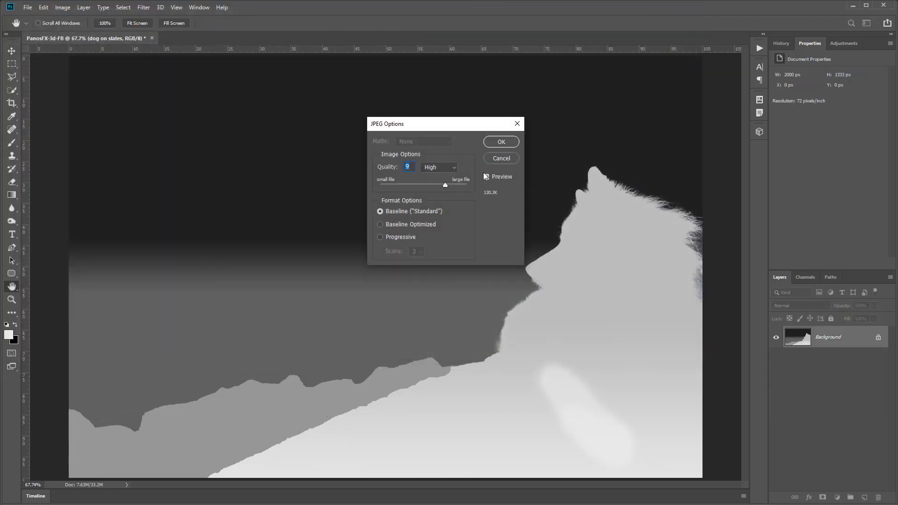
click(500, 142)
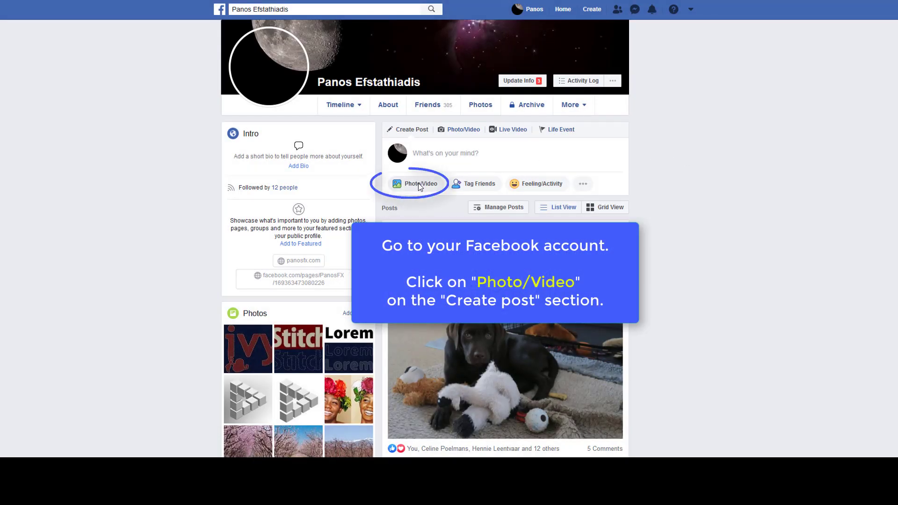
- Pick dog.jpg and dog_depth.jpg in Facebook's Photo/Video dialog and upload them together
click(416, 184)
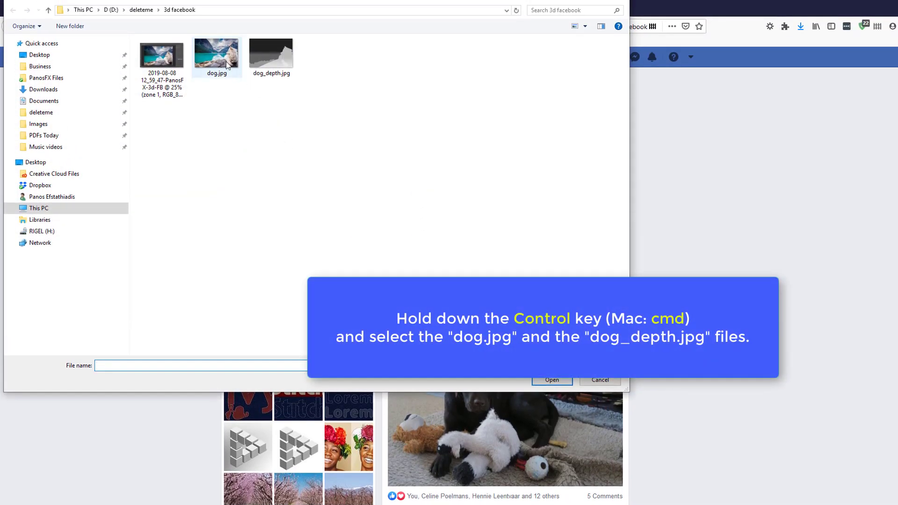
click(226, 61)
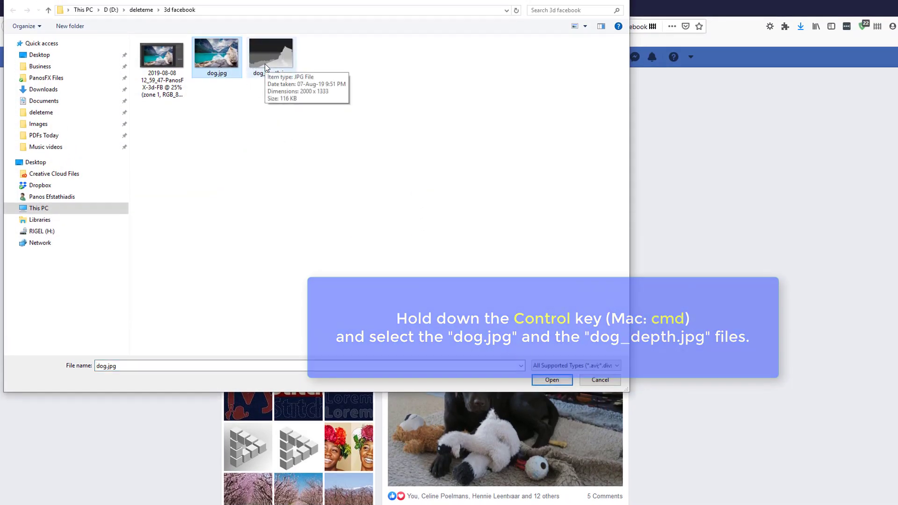
ctrl+click(265, 64)
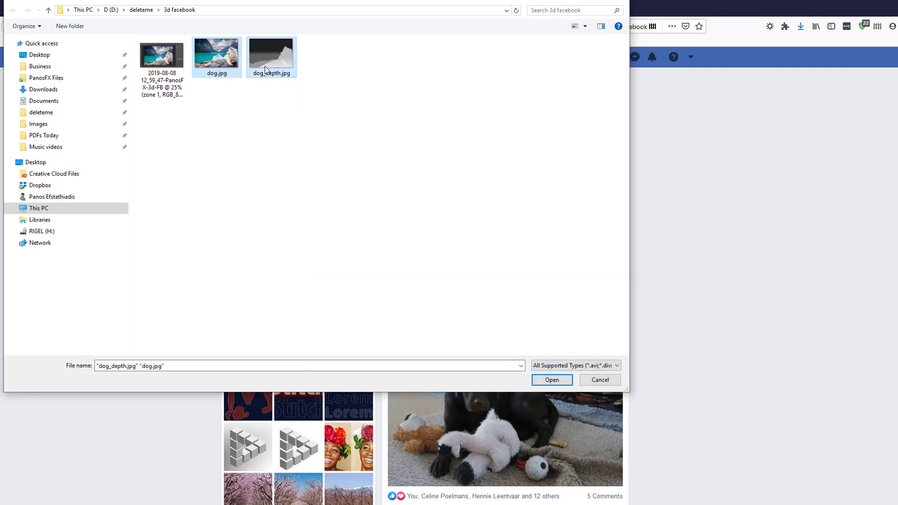
click(551, 380)
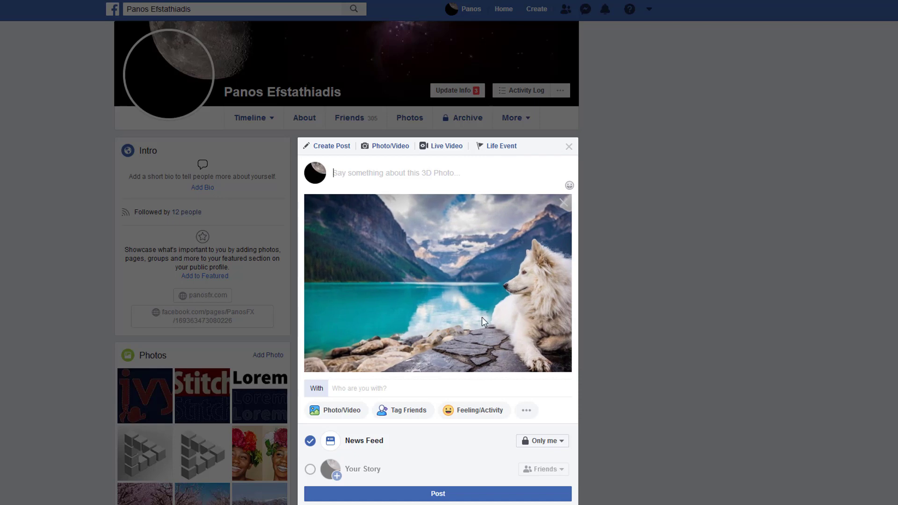
- Publish the 3D photo post with its audience set to Only me
click(545, 442)
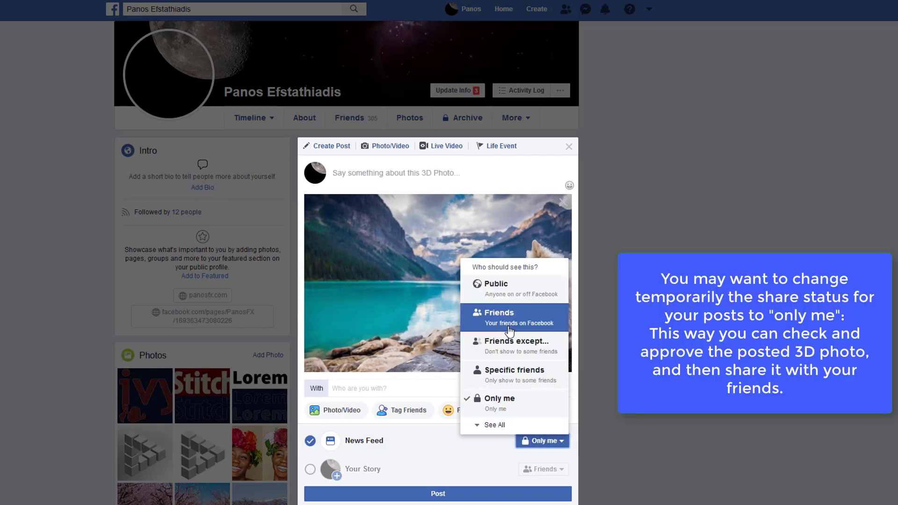
click(510, 402)
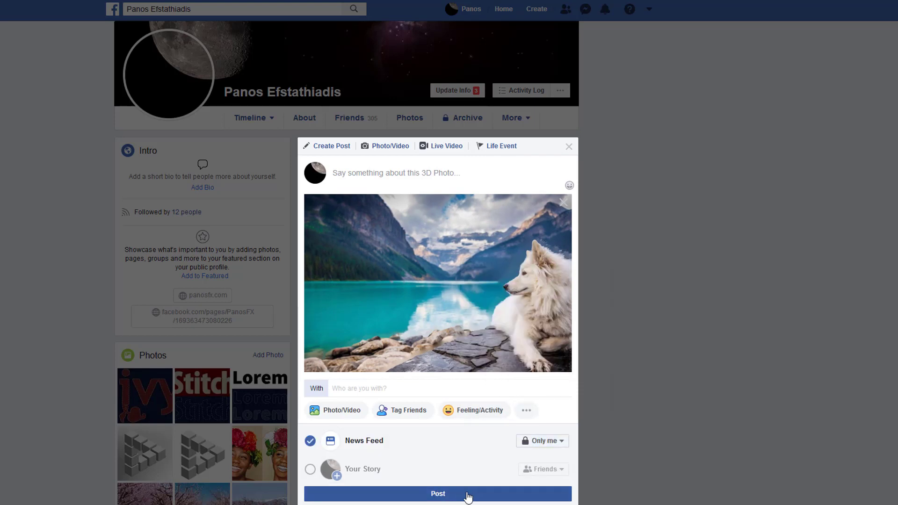
click(446, 494)
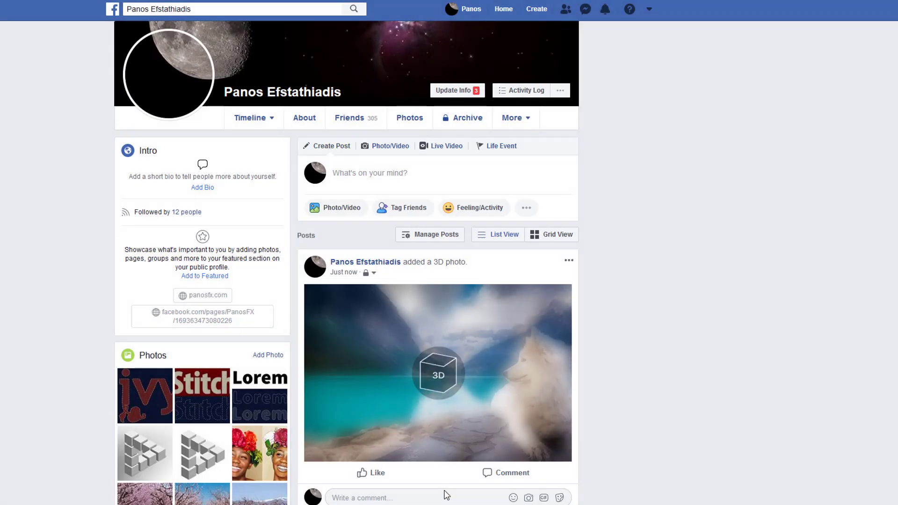
- Preview the published 3D photo full-screen, then delete the post from the timeline
click(429, 373)
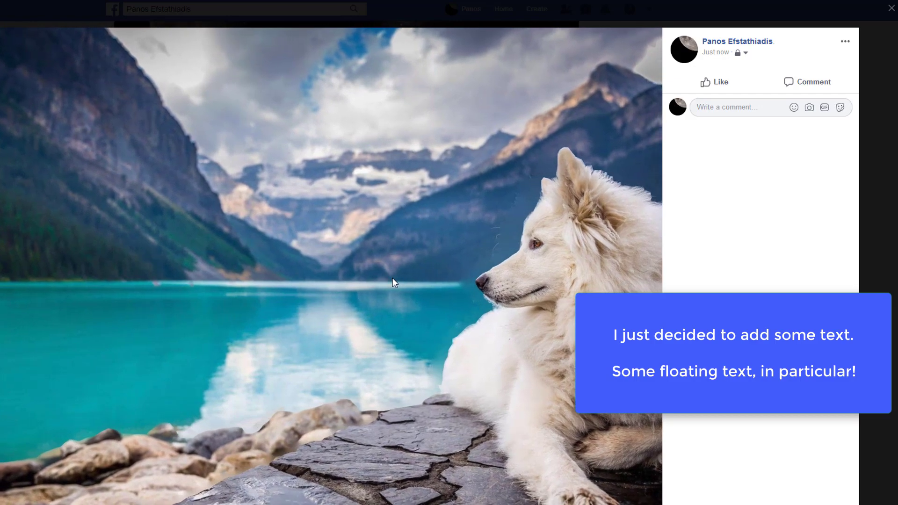
key(Escape)
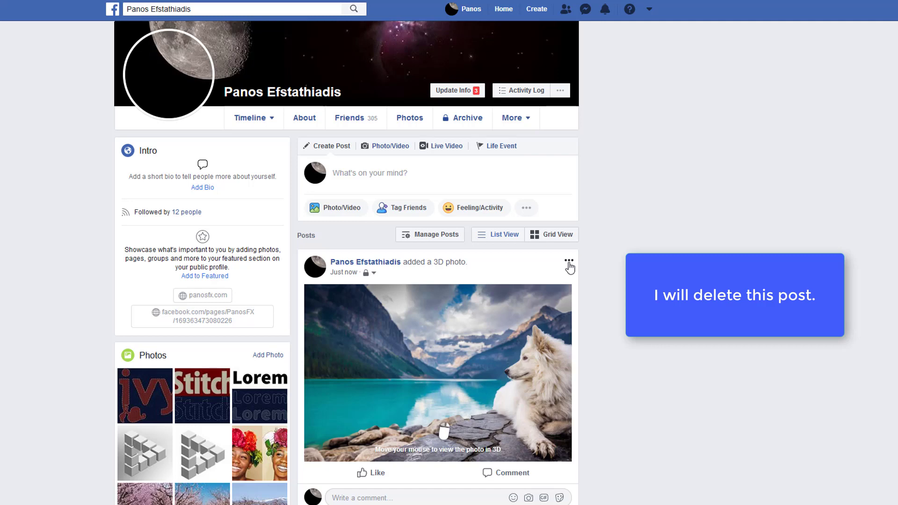
click(568, 262)
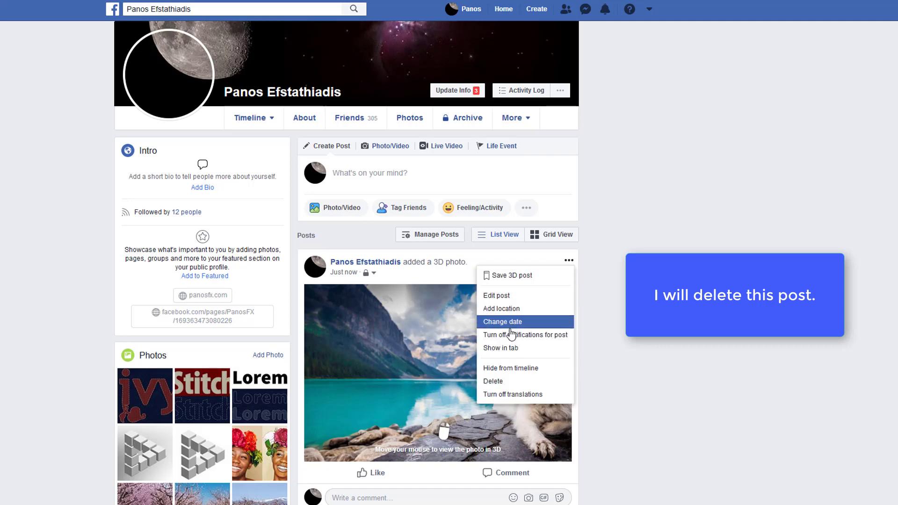
click(491, 381)
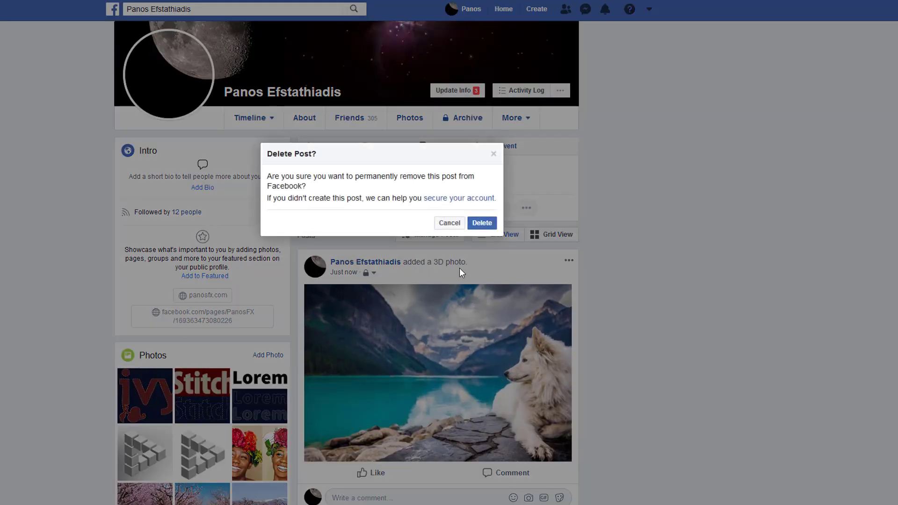
click(476, 223)
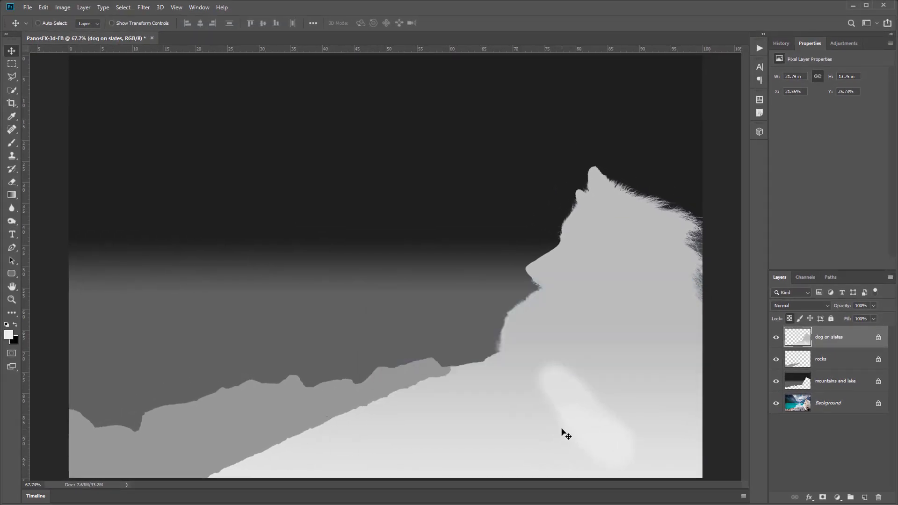
- Add a FLOATING text layer in the sky area of the depth map
key(t)
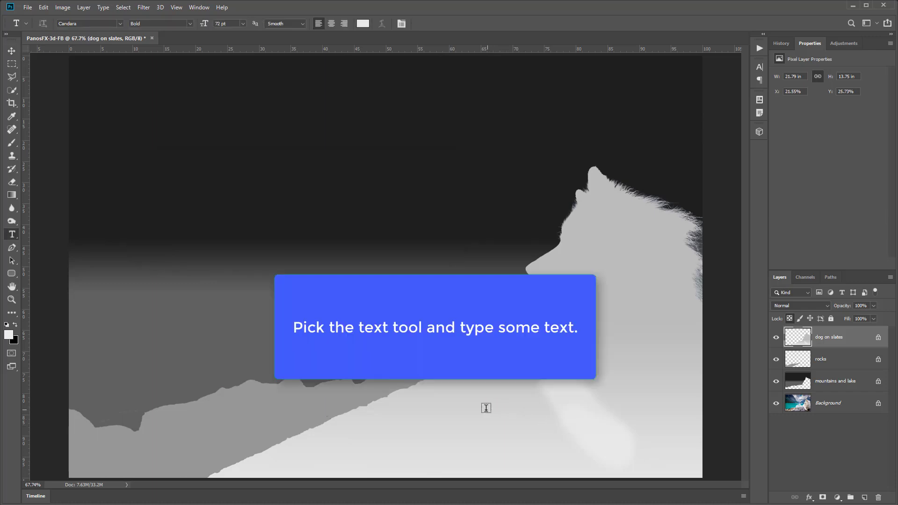
click(217, 123)
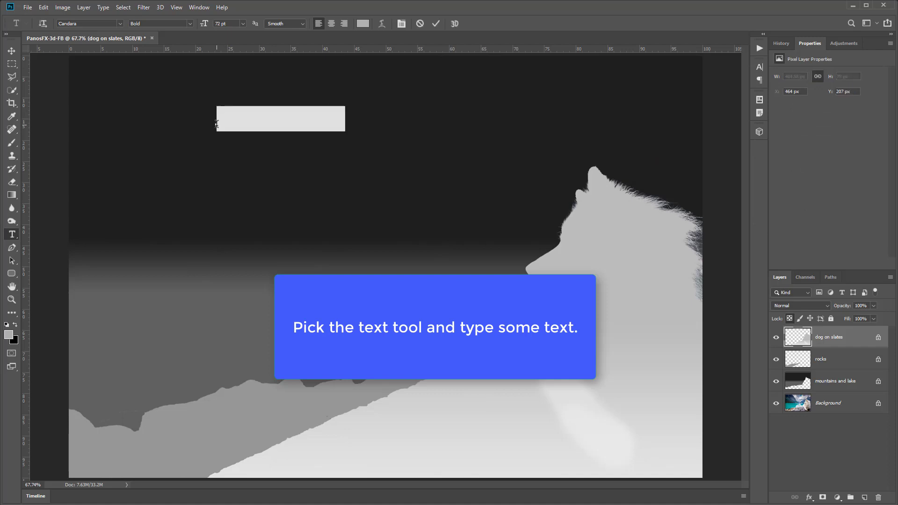
text(FLOAT)
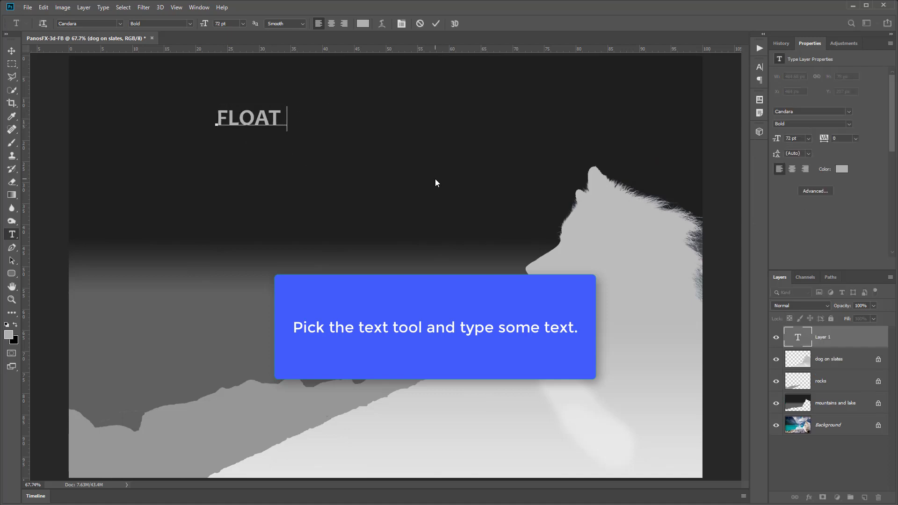
text(ING)
key(ctrl+Return)
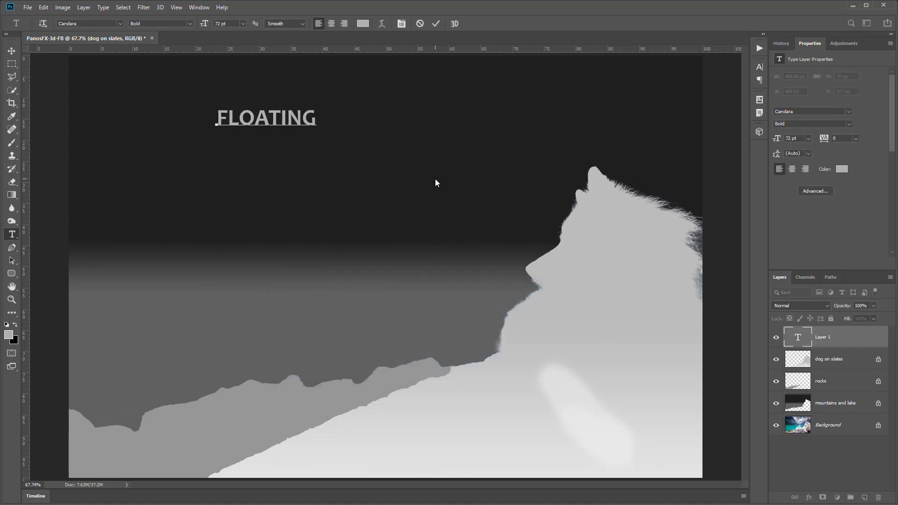
- Scale FLOATING up to nearly triple size and move it up-left in the sky
key(ctrl+t)
drag(356, 154, 475, 202)
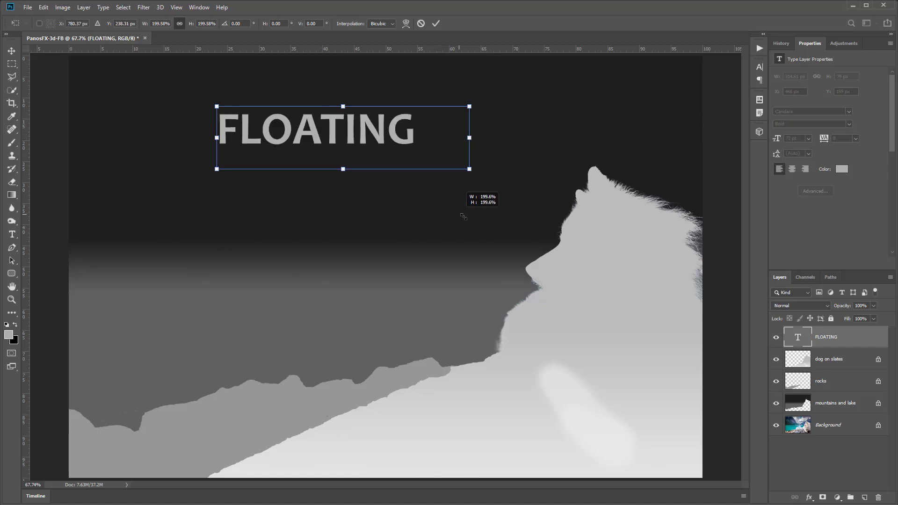
key(Return)
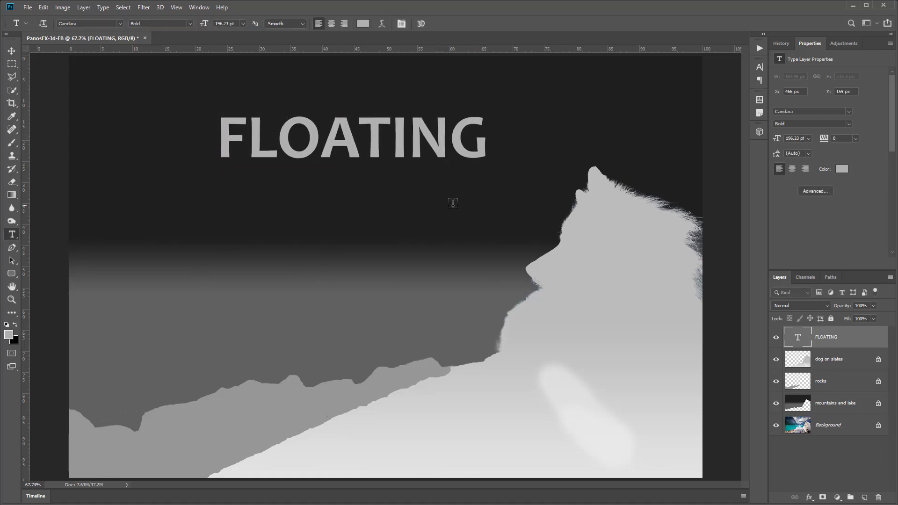
key(v)
drag(372, 145, 279, 139)
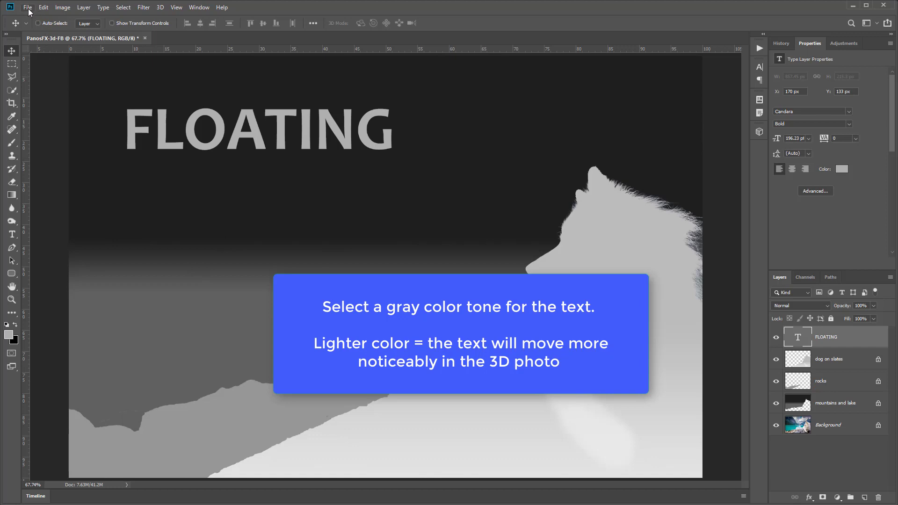
- Change the FLOATING text colour to mid grey 787878
key(t)
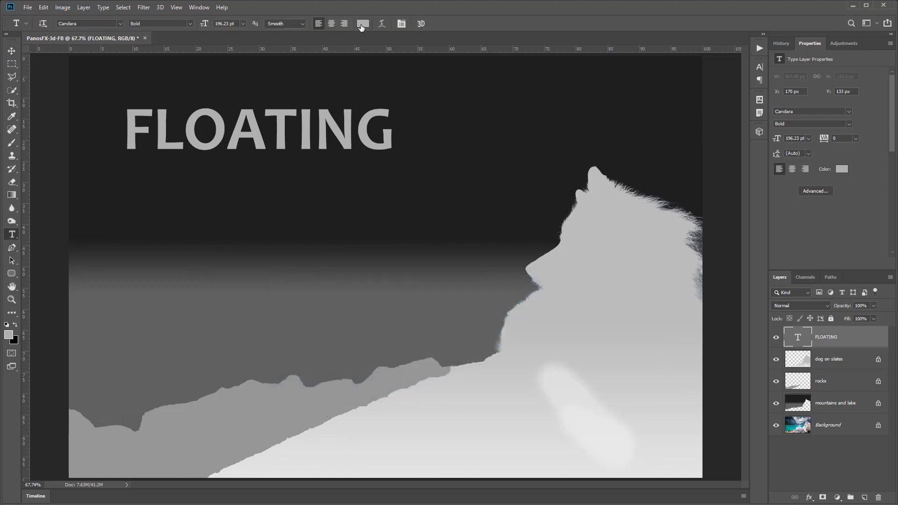
click(363, 24)
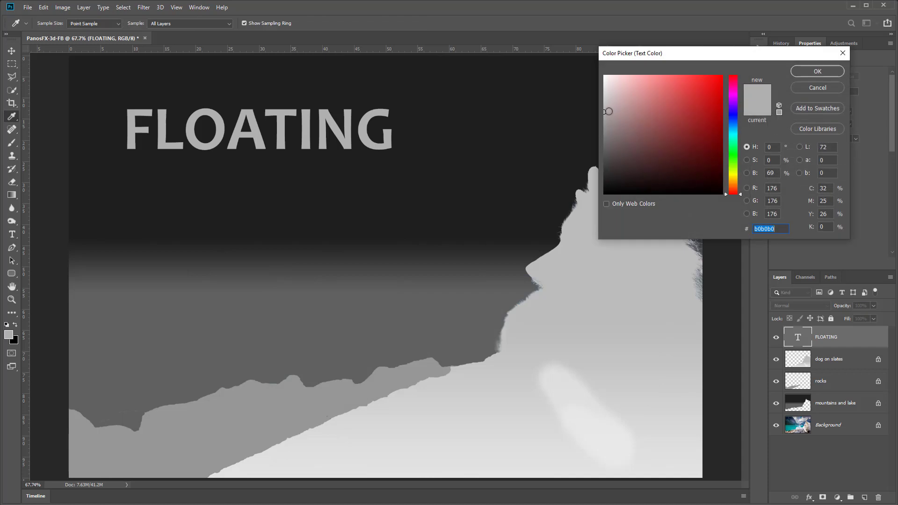
drag(608, 111, 594, 138)
click(806, 69)
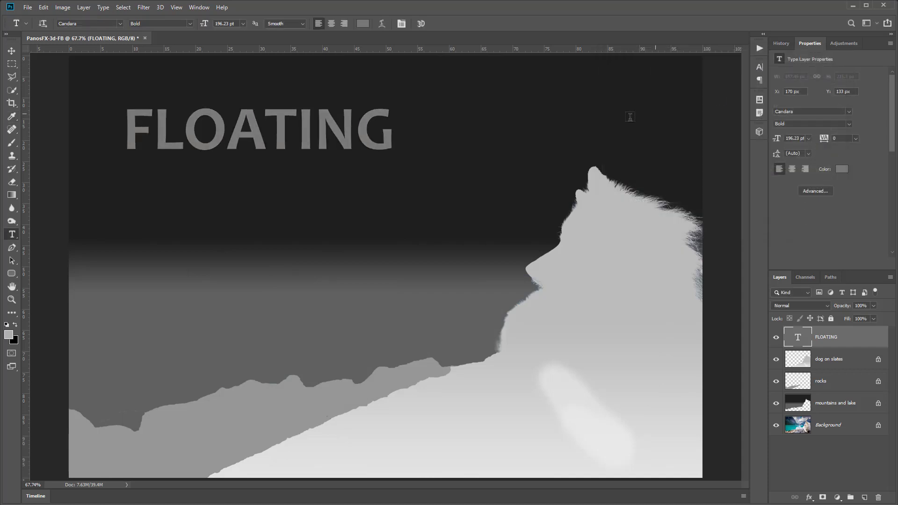
- Save the depth map as a JPEG over dog_depth.jpg with default JPEG options
click(27, 7)
click(60, 114)
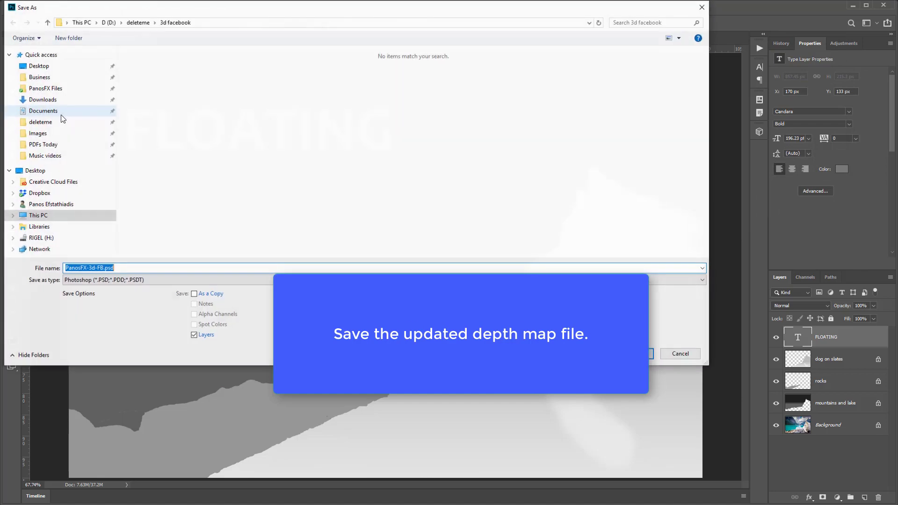
click(146, 279)
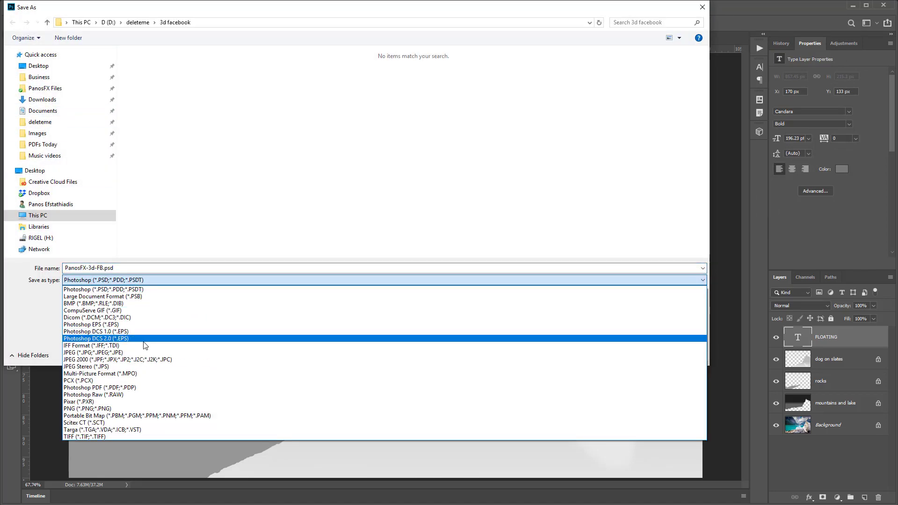
click(140, 352)
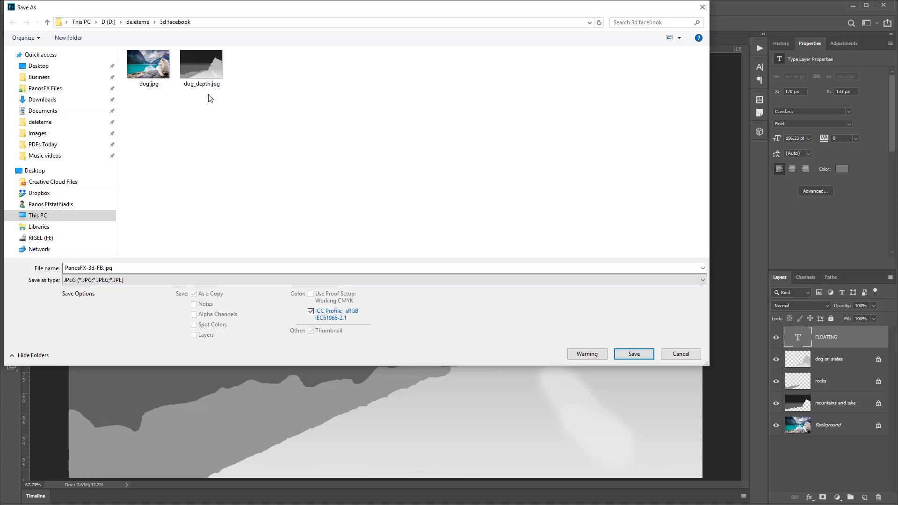
double_click(204, 71)
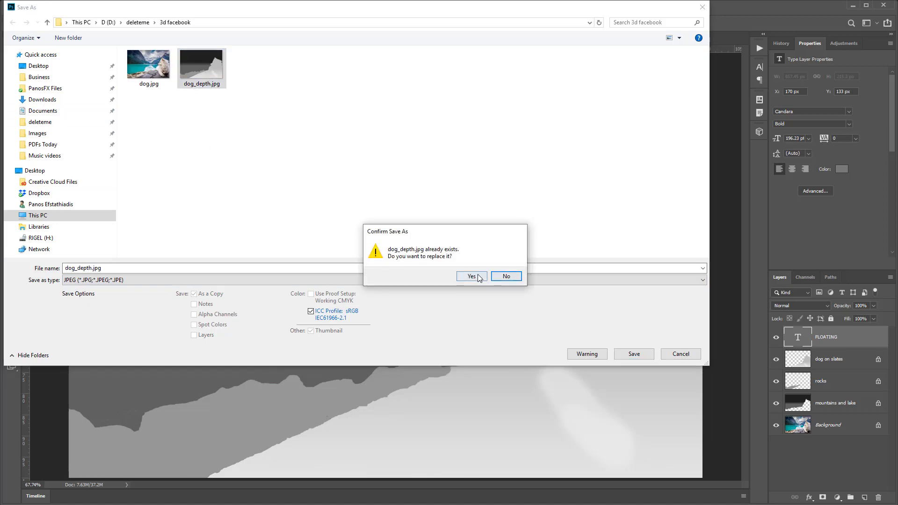
click(472, 276)
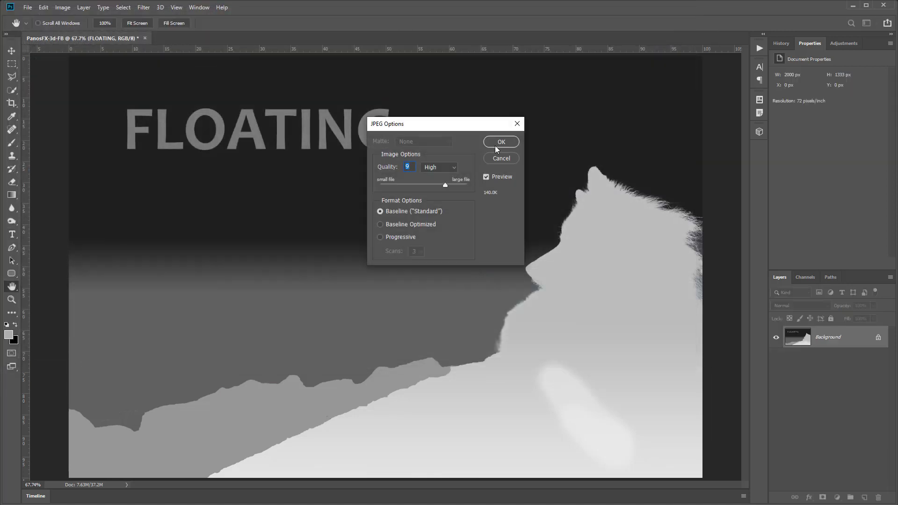
click(495, 145)
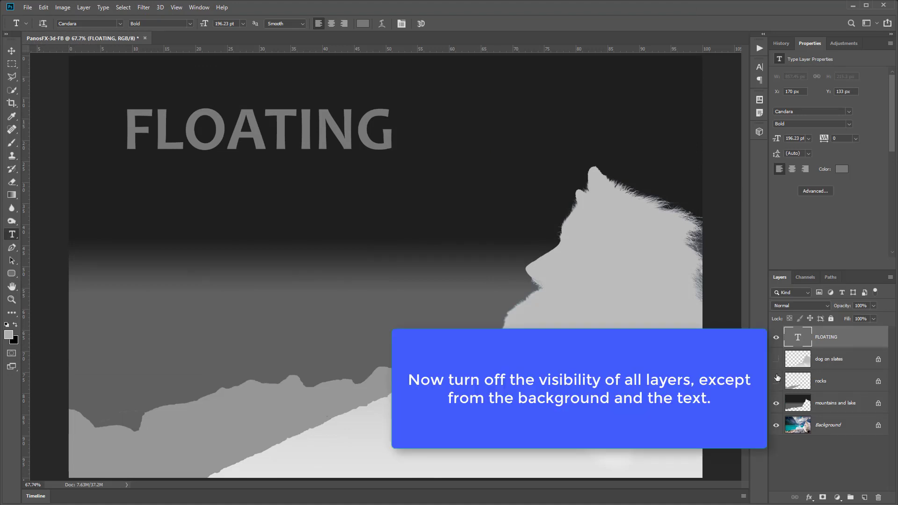
- Hide the mountains and lake depth layer and make the FLOATING text white ffffff
click(775, 403)
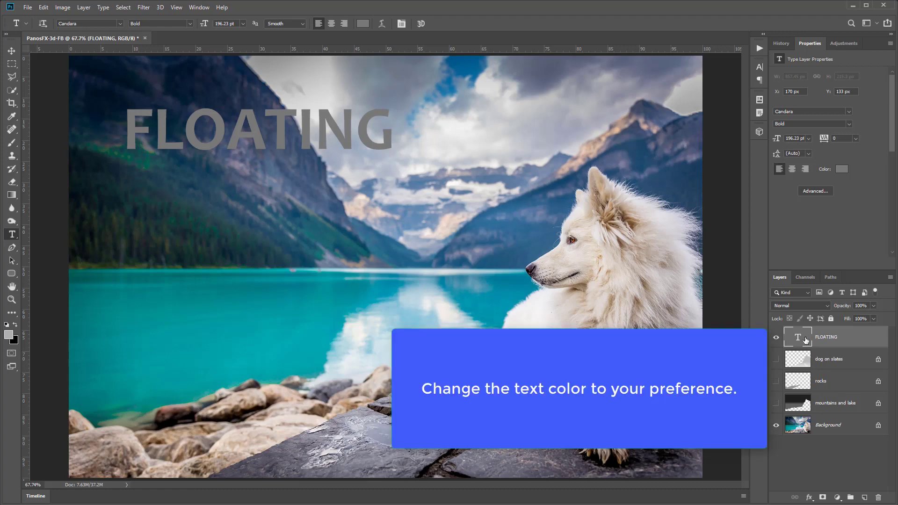
click(362, 23)
click(592, 88)
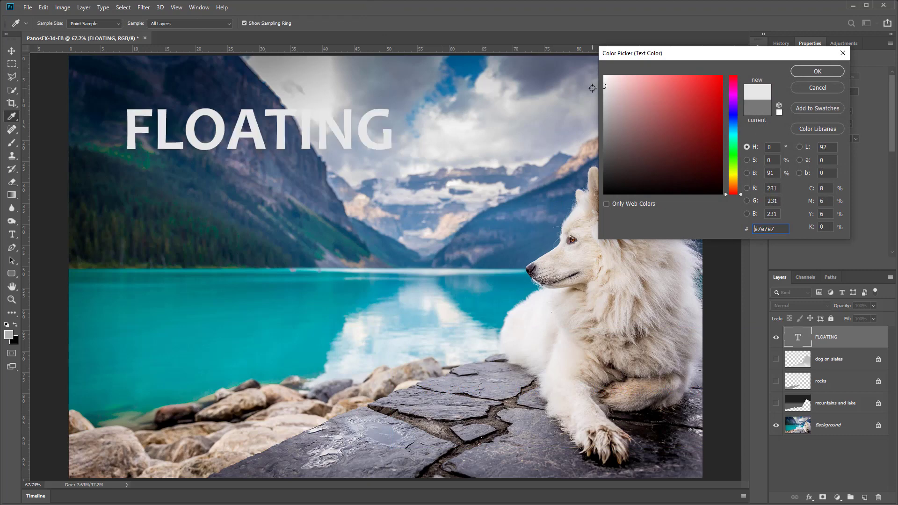
drag(604, 84, 581, 42)
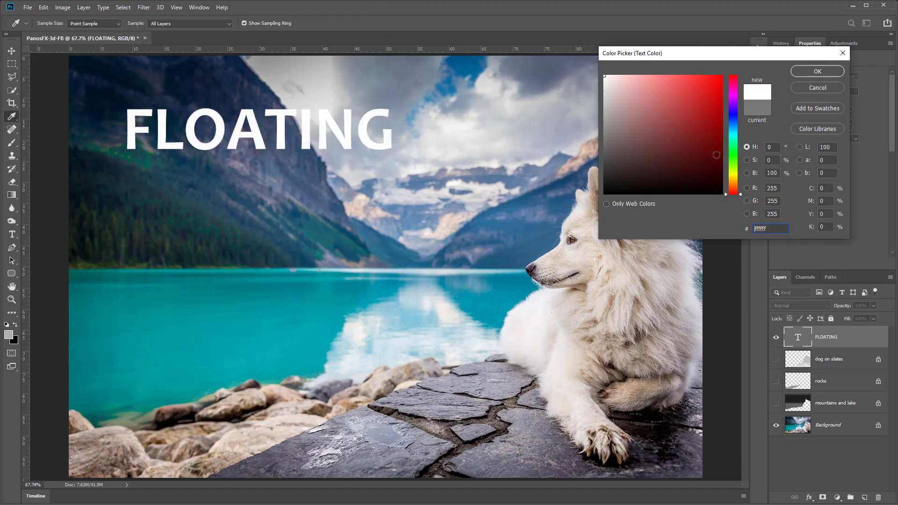
click(734, 175)
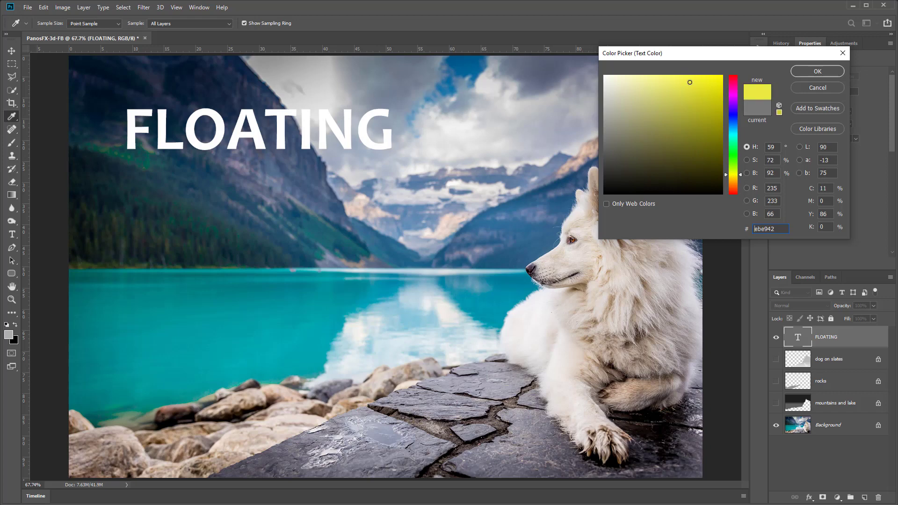
click(572, 59)
click(816, 71)
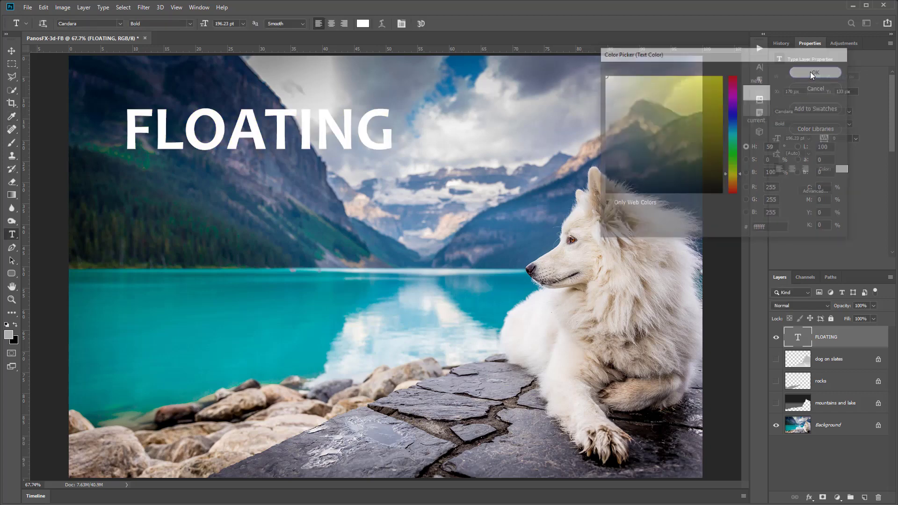
- Save the lakeside photo with white text as a JPEG over dog.jpg
click(23, 8)
click(68, 111)
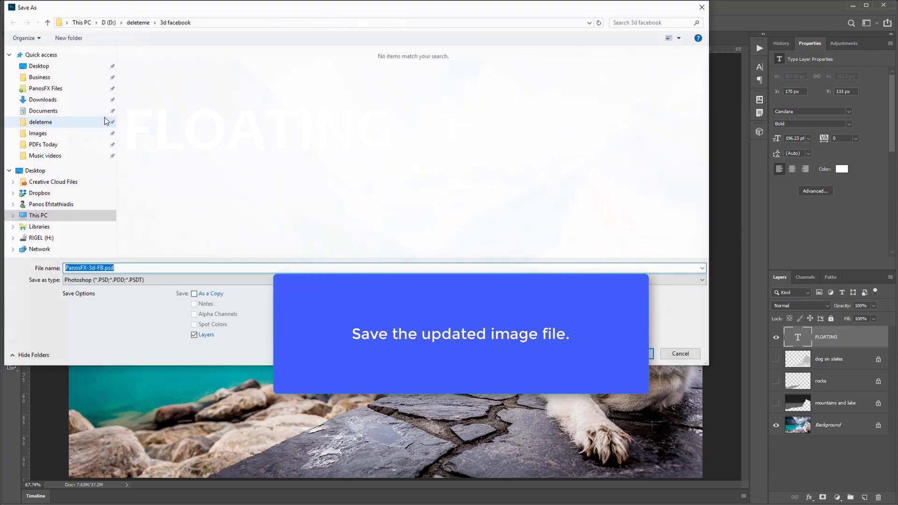
click(142, 280)
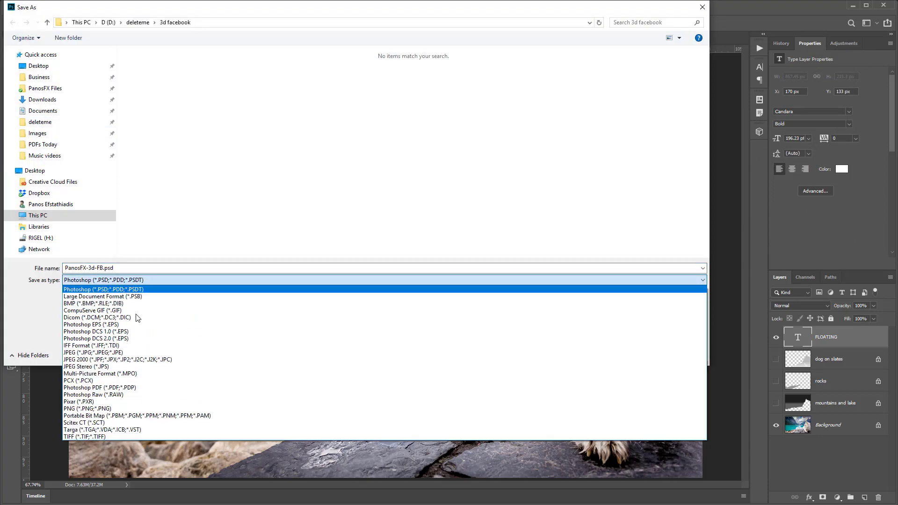
click(124, 352)
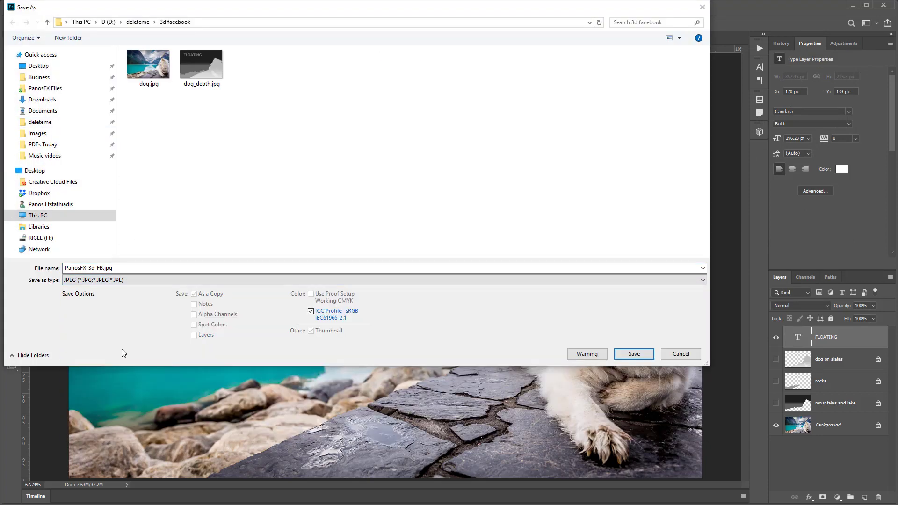
double_click(144, 69)
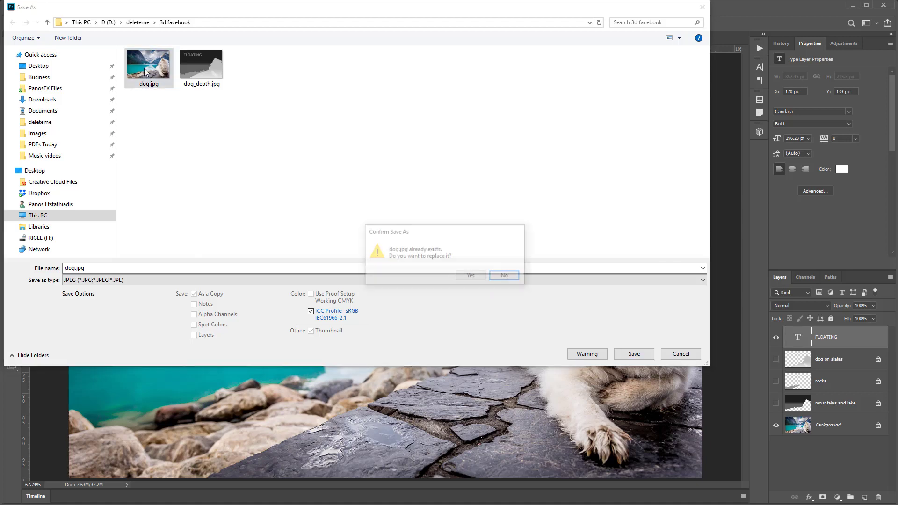
click(471, 276)
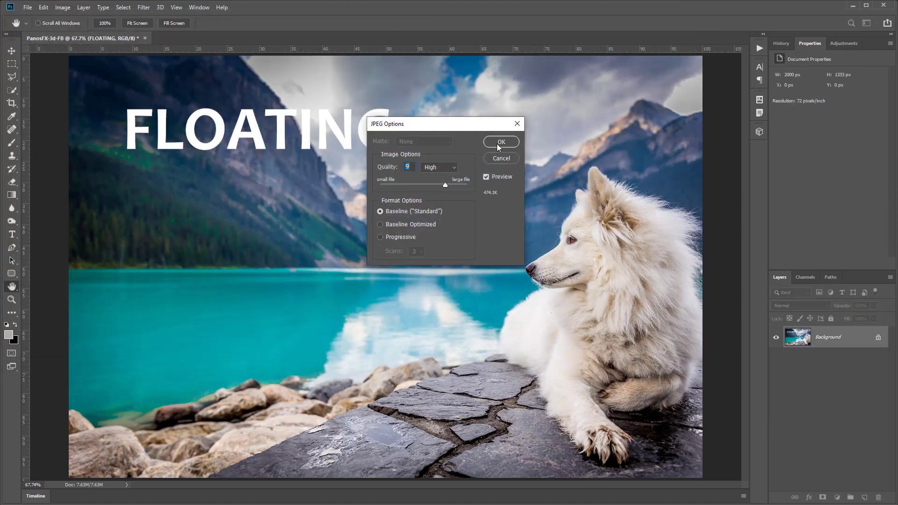
click(498, 146)
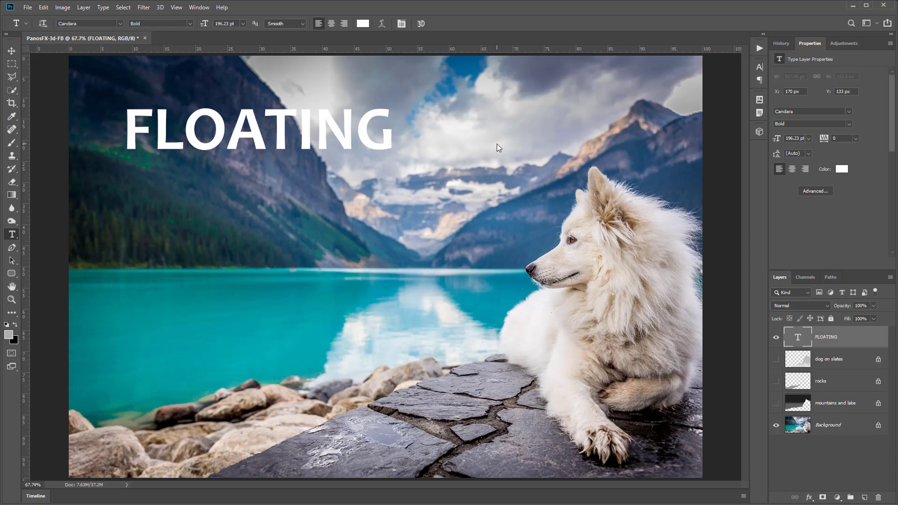
key(v)
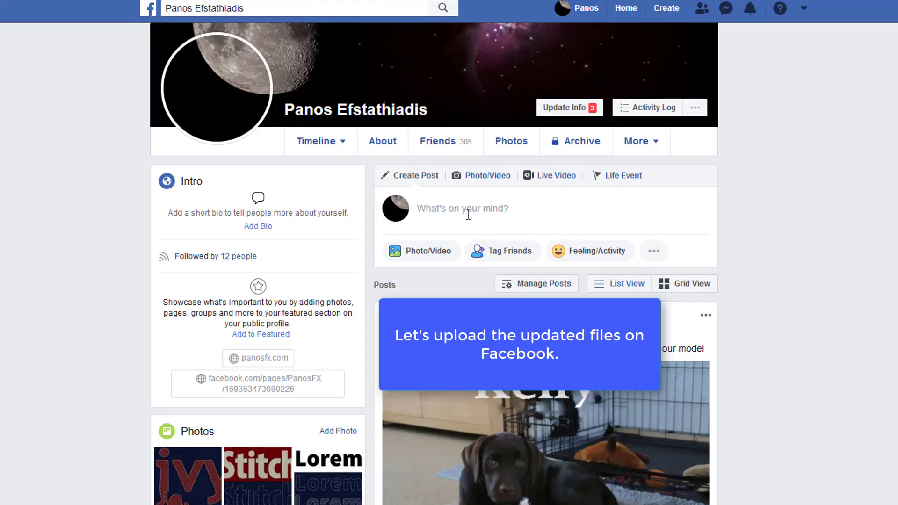
- Upload dog.jpg and dog_depth.jpg into a new post, keeping the audience at Only me
click(418, 252)
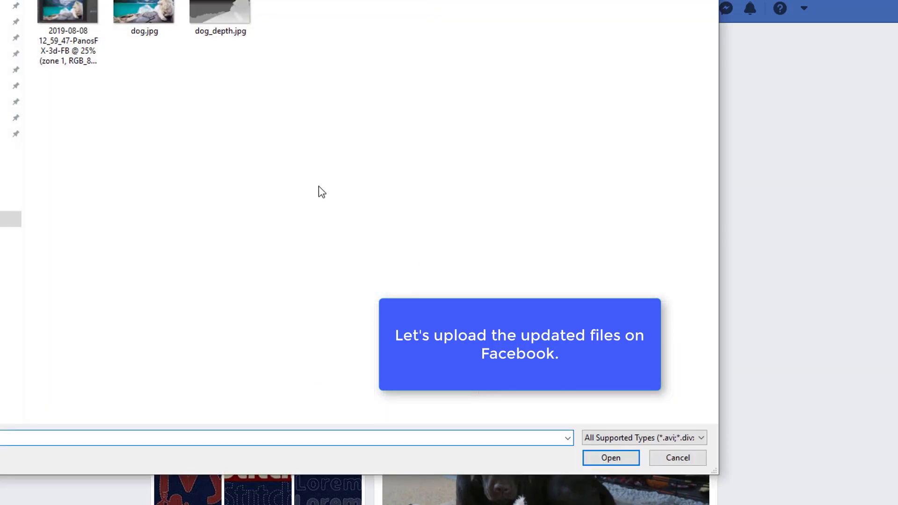
click(214, 53)
ctrl+click(265, 49)
key(Return)
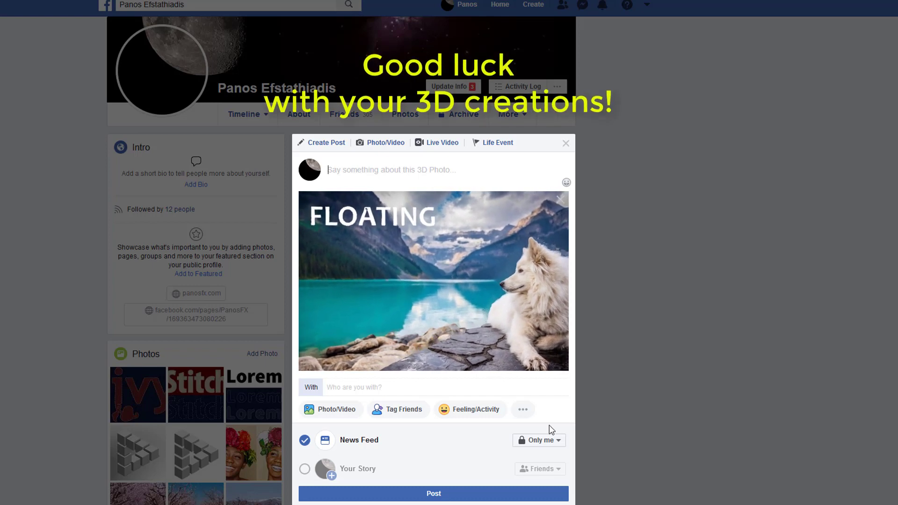
click(539, 440)
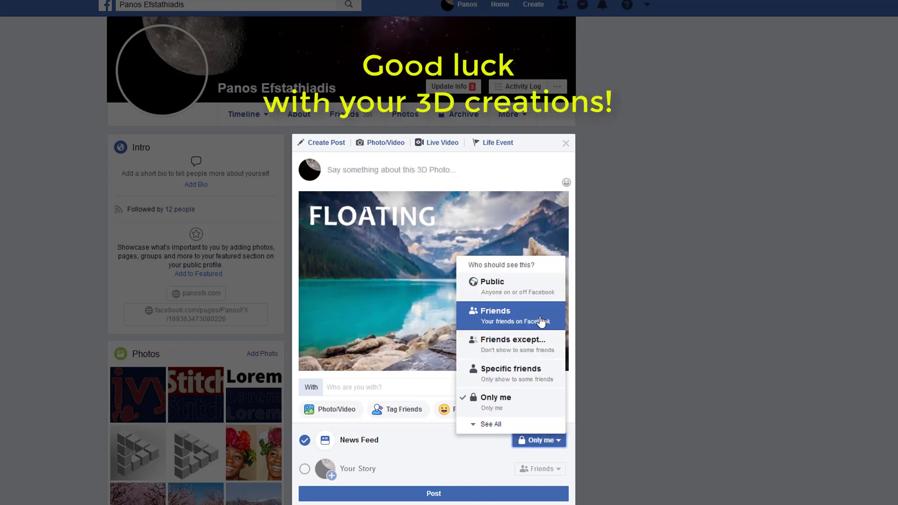
click(534, 163)
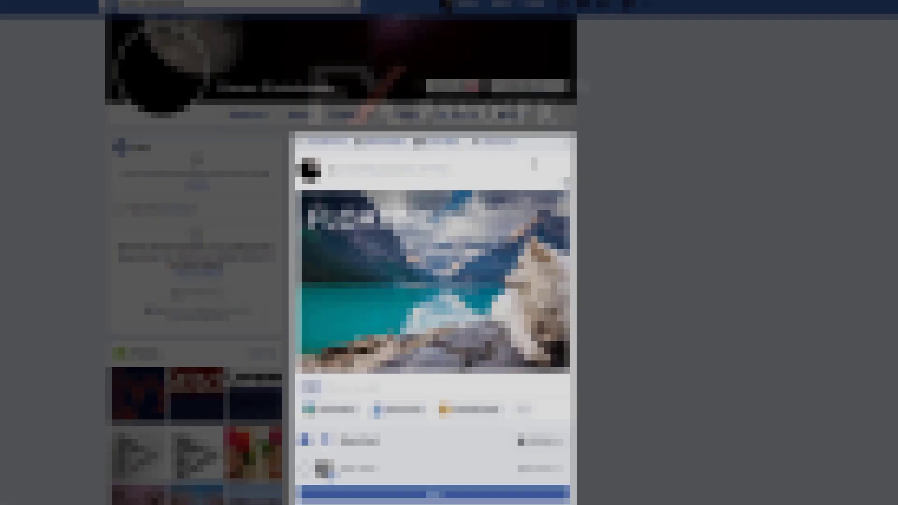